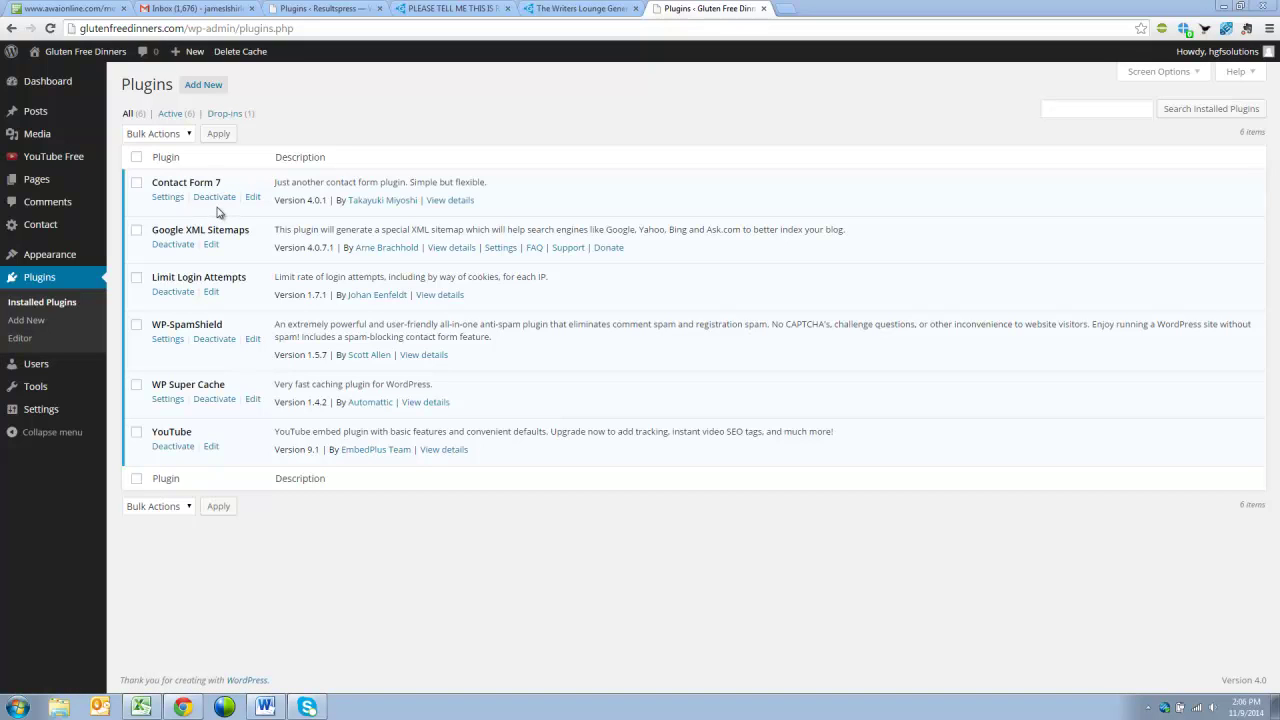
Open the Themes page of the site's admin area to see the installed themes.
{"action": "mouse_move", "coordinate": [93, 254]}
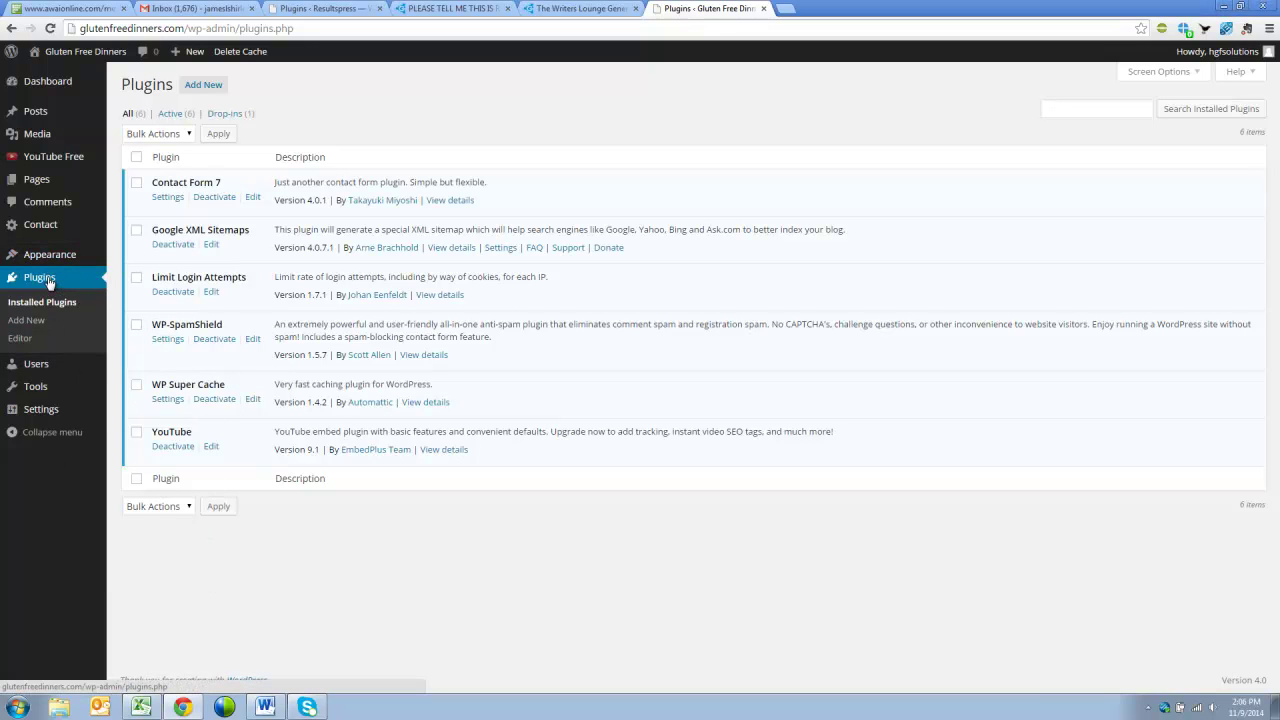
{"action": "mouse_move", "coordinate": [46, 262]}
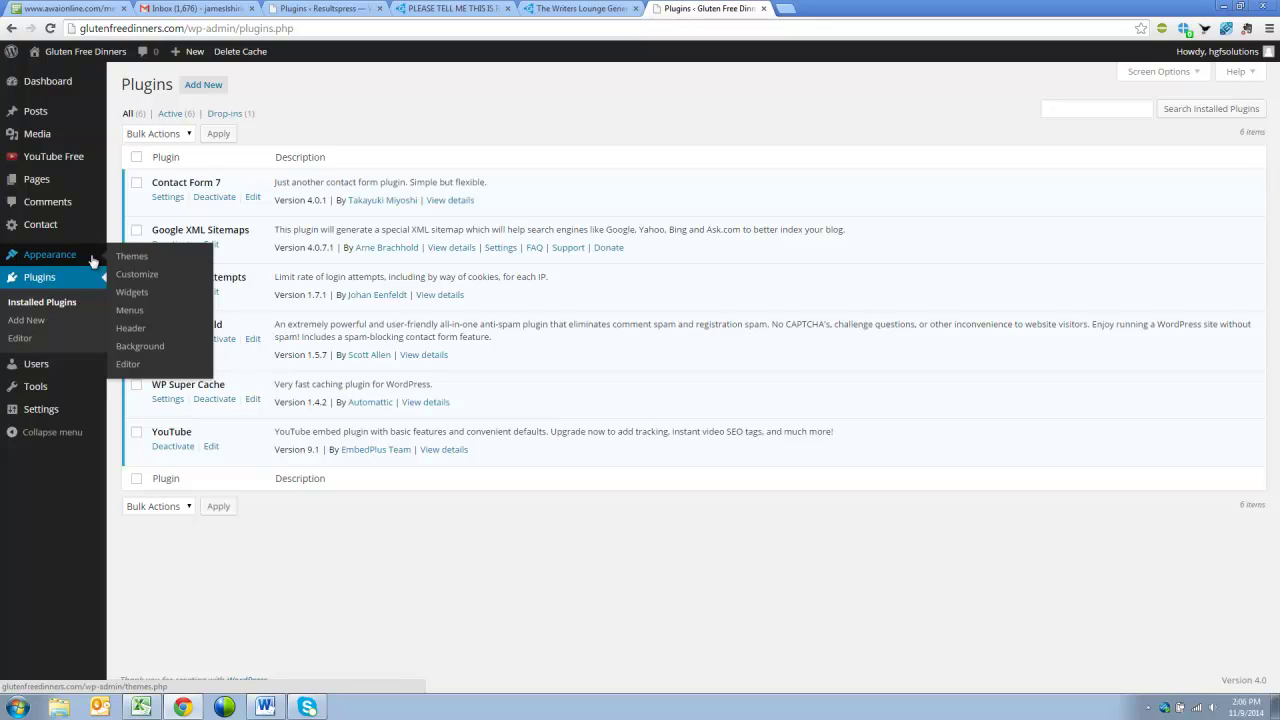
{"action": "left_click", "coordinate": [126, 258]}
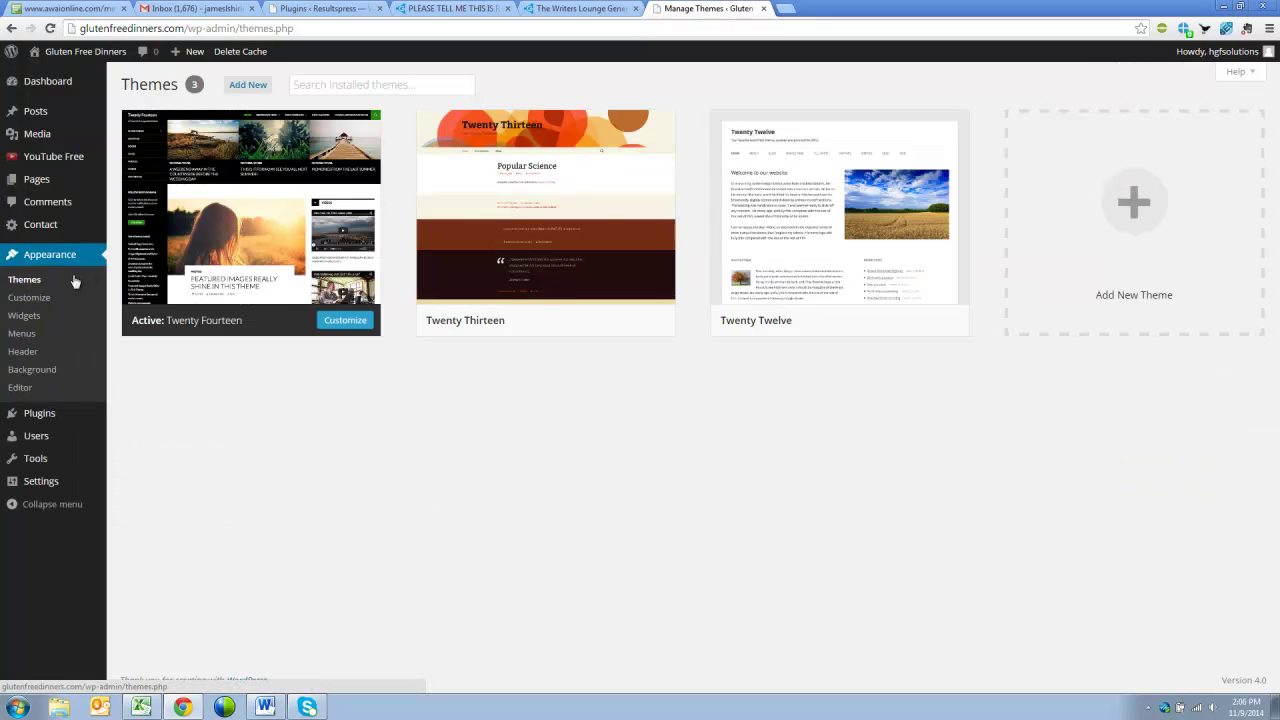
{"action": "mouse_move", "coordinate": [223, 250]}
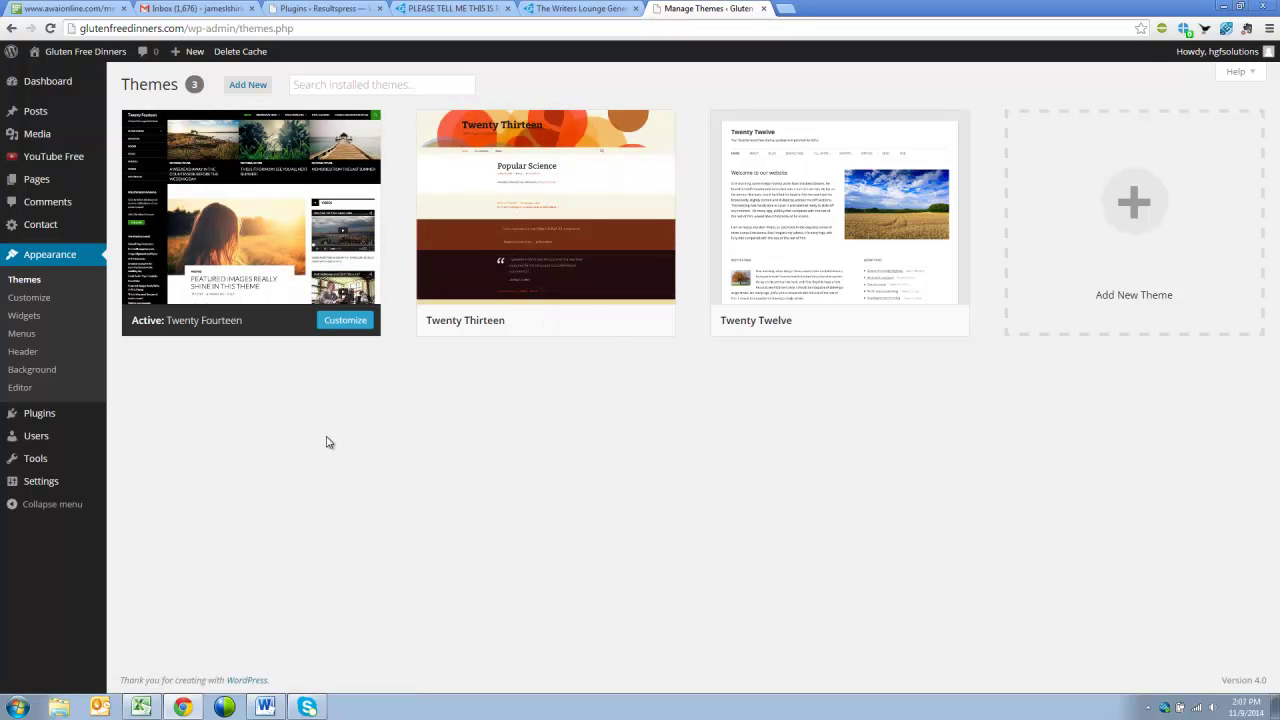
{"action": "mouse_move", "coordinate": [140, 340]}
{"action": "mouse_move", "coordinate": [557, 234]}
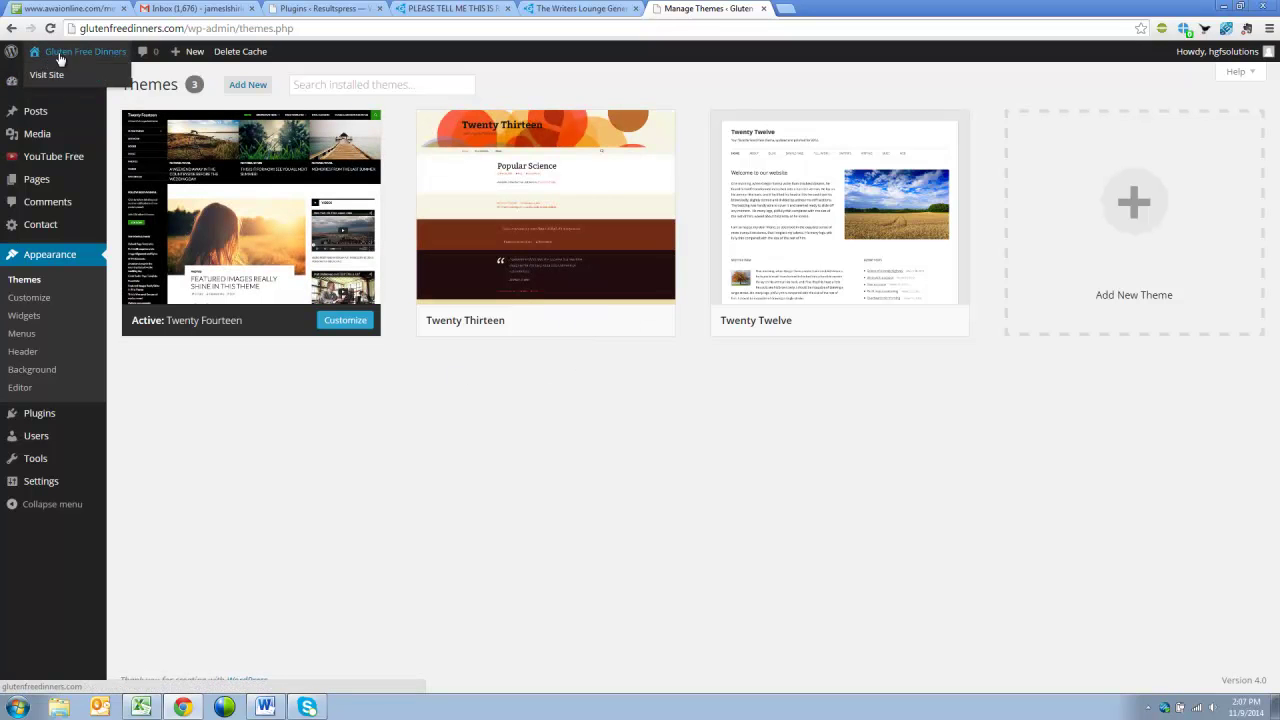
Open the live Gluten Free Dinners site in a separate browser tab and view it.
{"action": "right_click", "coordinate": [52, 74]}
{"action": "left_click", "coordinate": [110, 78]}
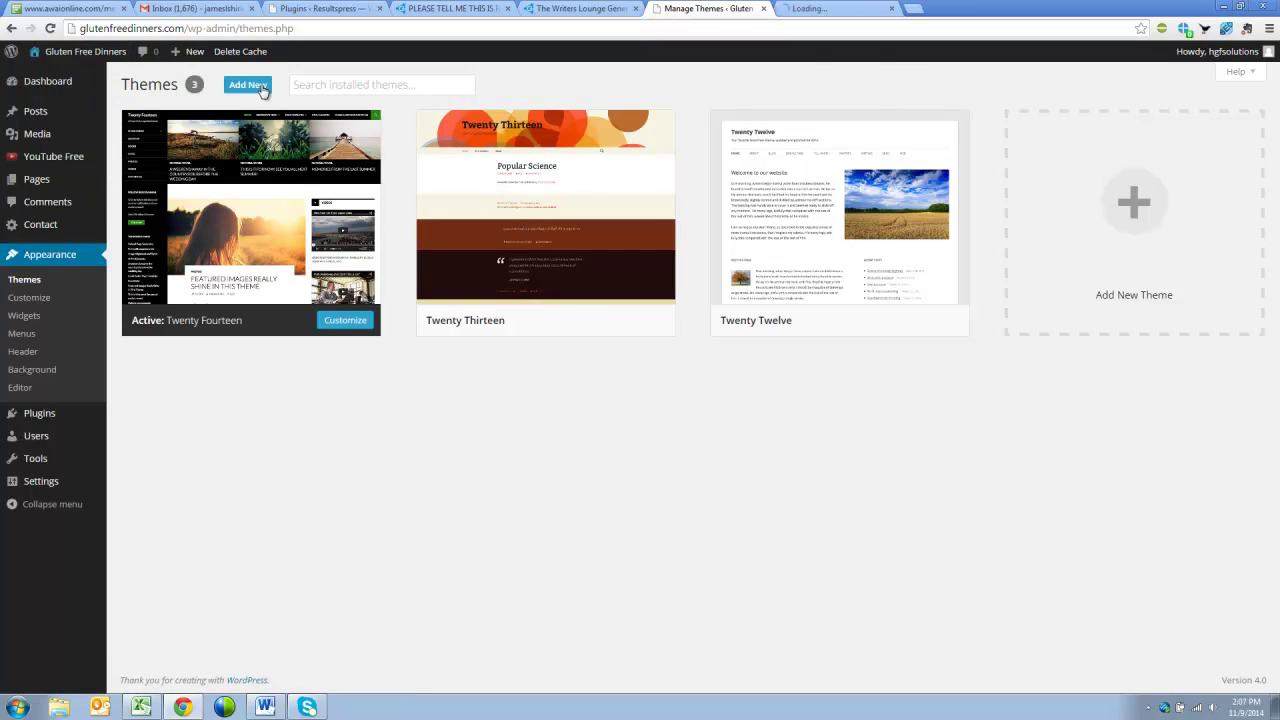
{"action": "left_click", "coordinate": [823, 10]}
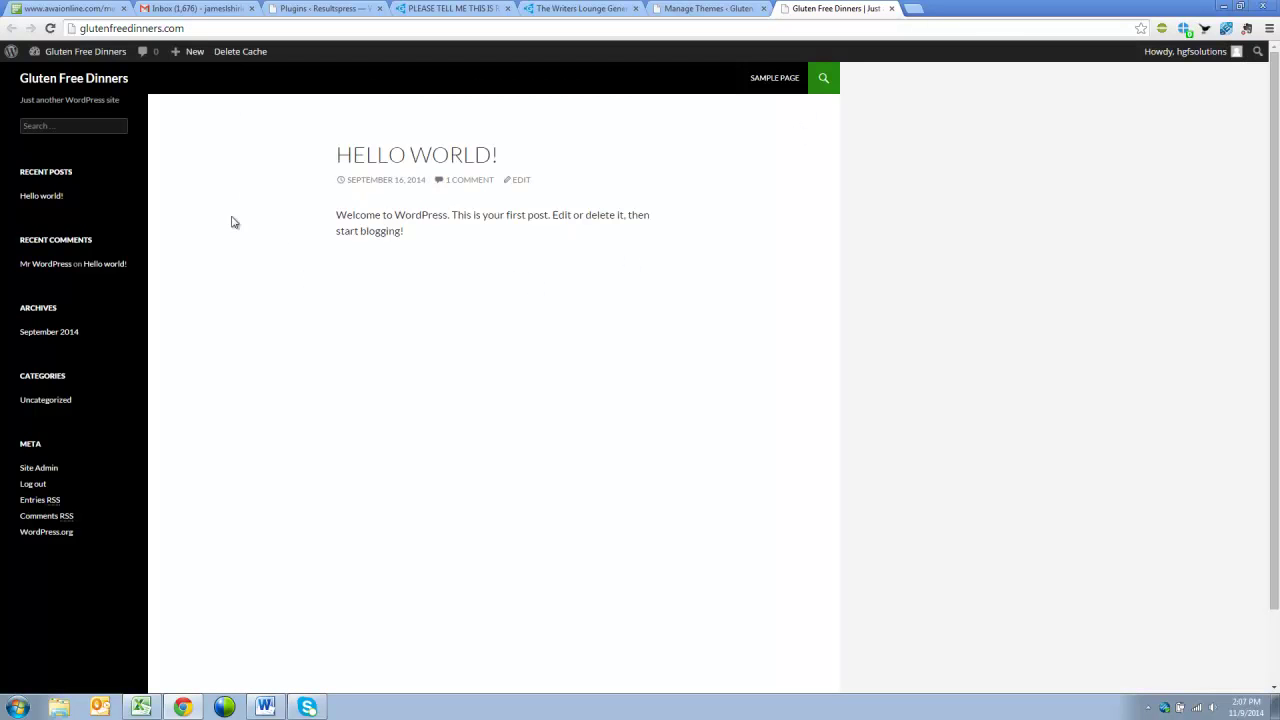
Activate the Twenty Thirteen theme and reload the live site to view its look.
{"action": "left_click", "coordinate": [708, 9]}
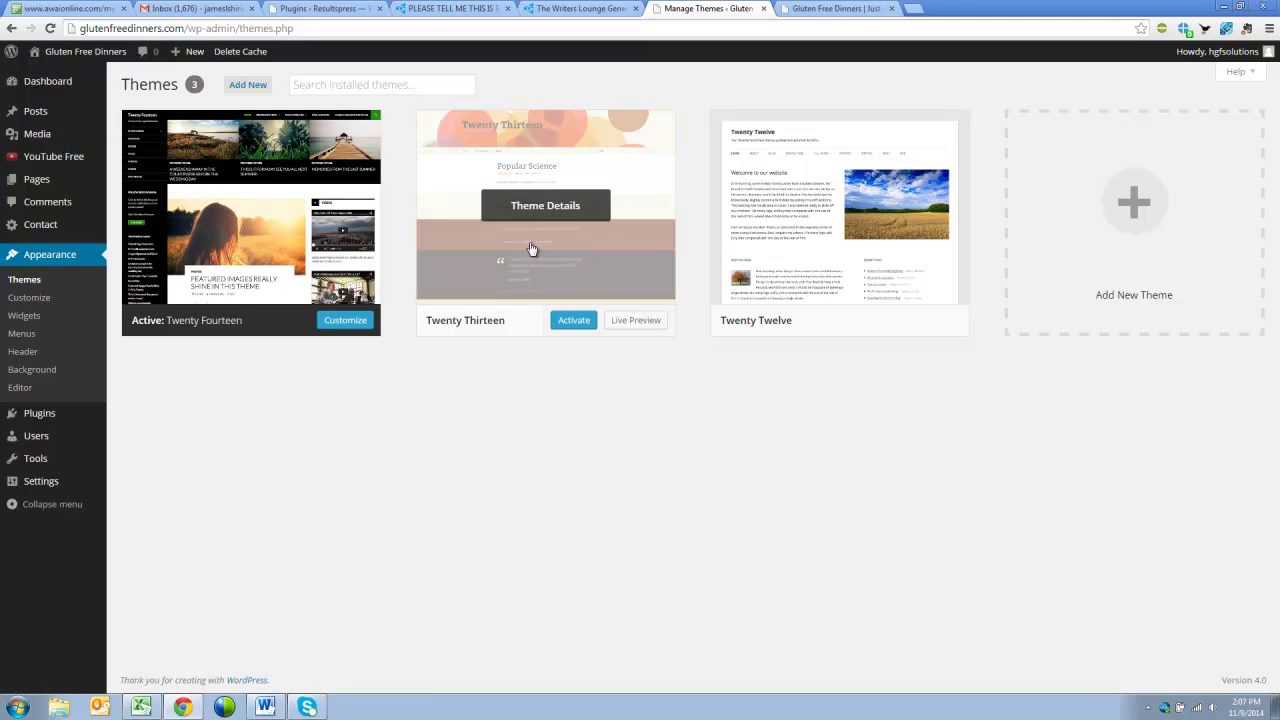
{"action": "left_click", "coordinate": [572, 320]}
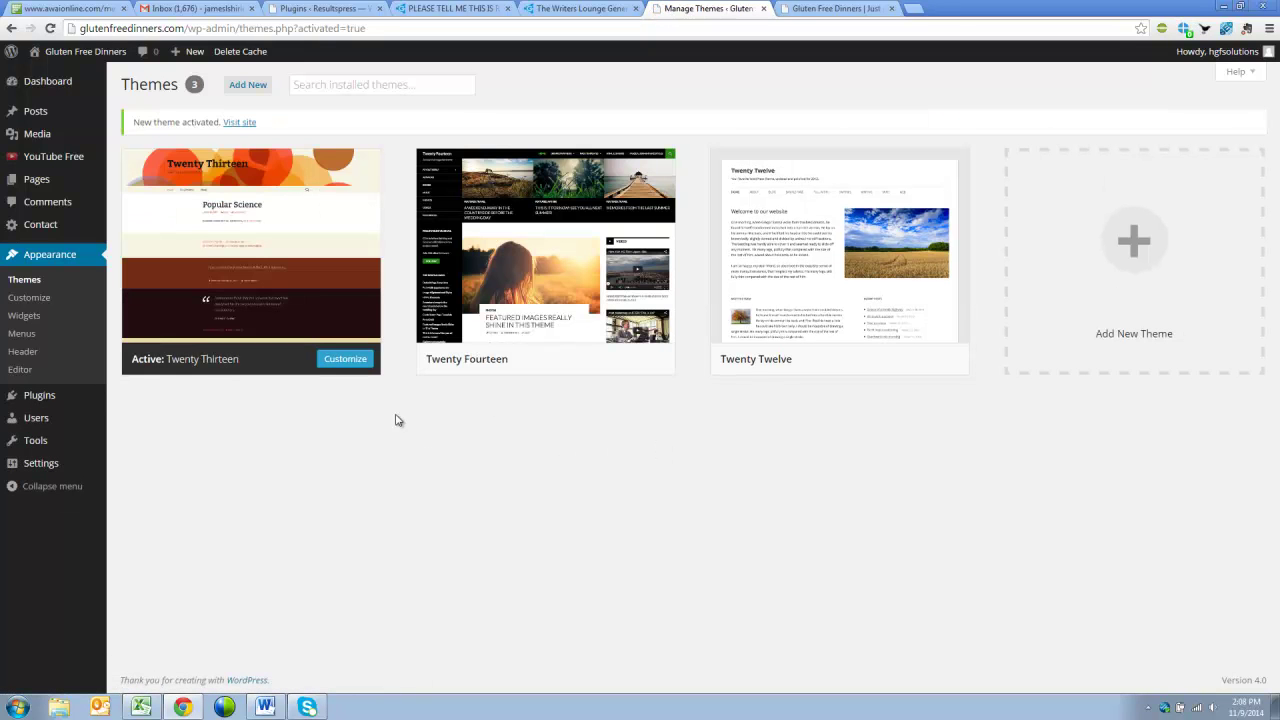
{"action": "mouse_move", "coordinate": [557, 382]}
{"action": "left_click", "coordinate": [818, 9]}
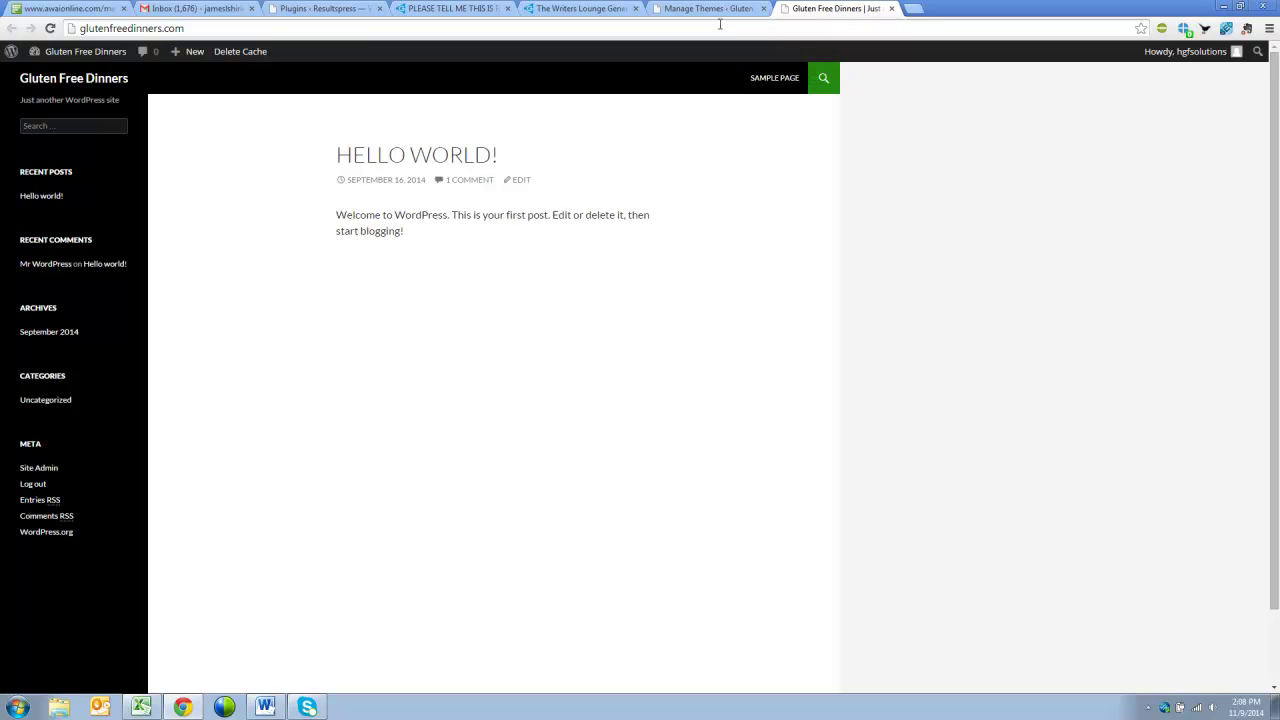
{"action": "left_click", "coordinate": [50, 28]}
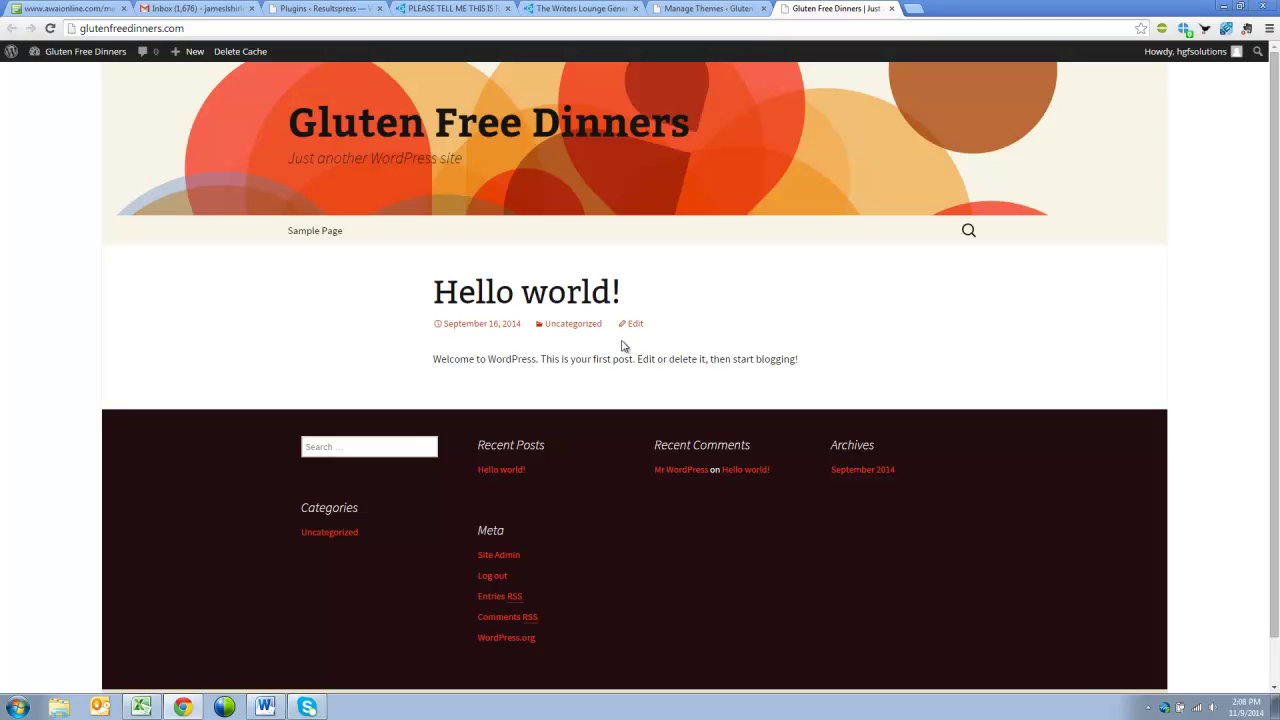
Return to theme management, start adding a new theme and list the popular themes.
{"action": "left_click", "coordinate": [701, 12]}
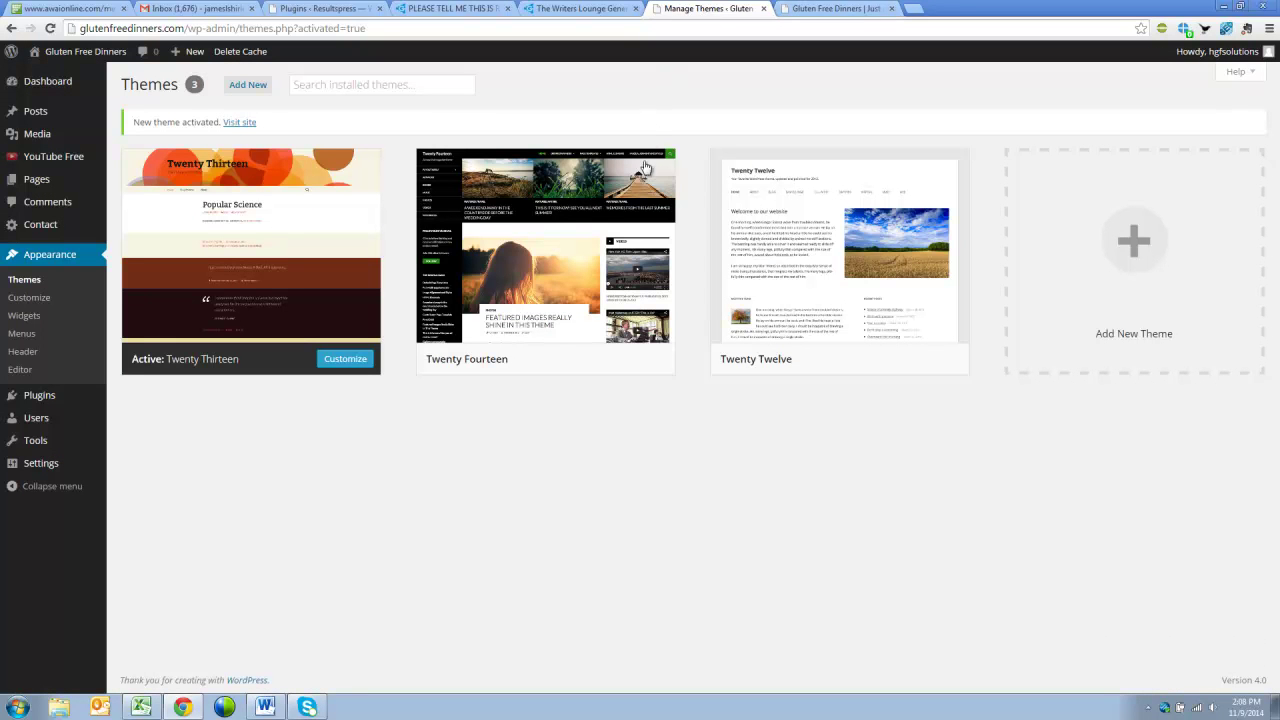
{"action": "mouse_move", "coordinate": [645, 232]}
{"action": "left_click", "coordinate": [238, 89]}
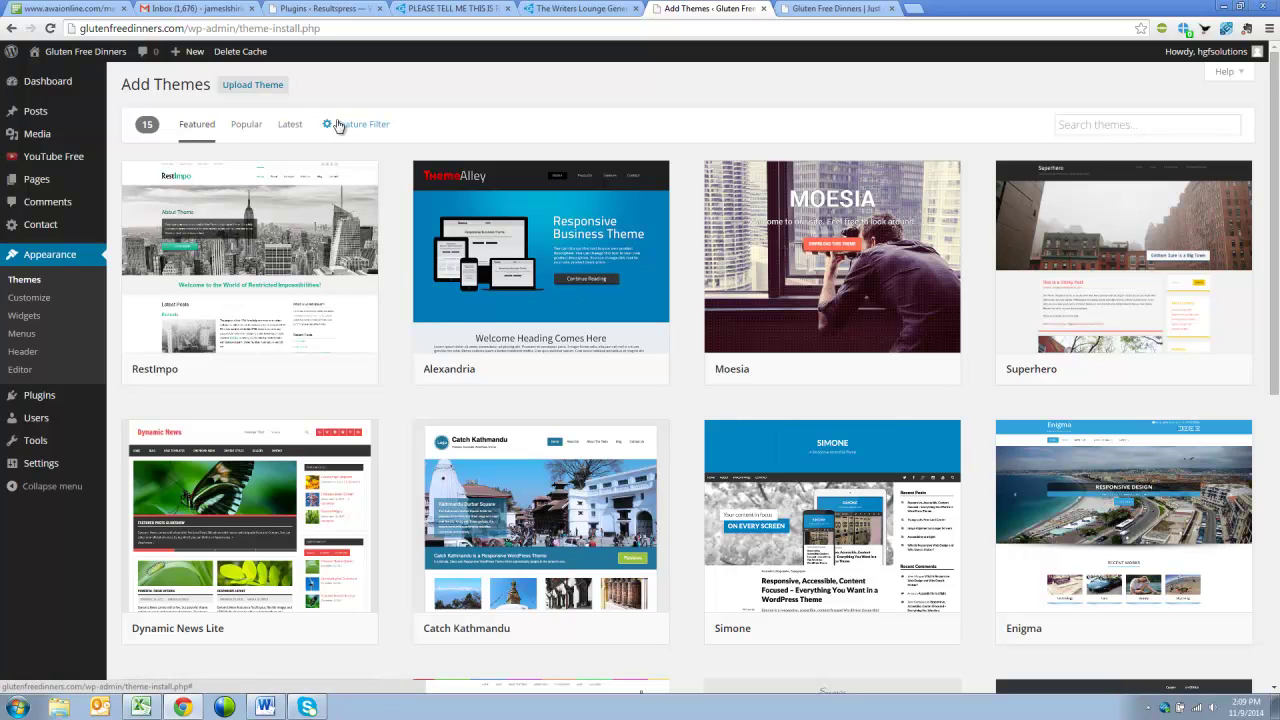
{"action": "left_click", "coordinate": [1128, 126]}
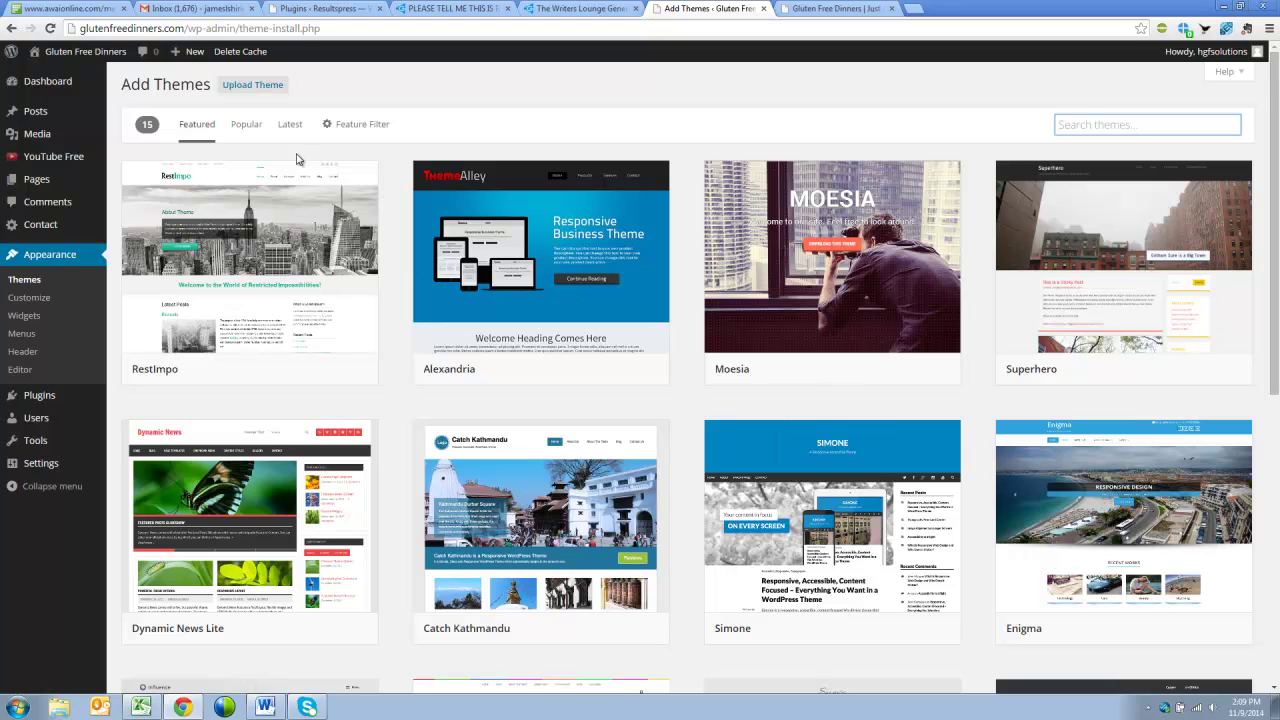
{"action": "left_click", "coordinate": [250, 130]}
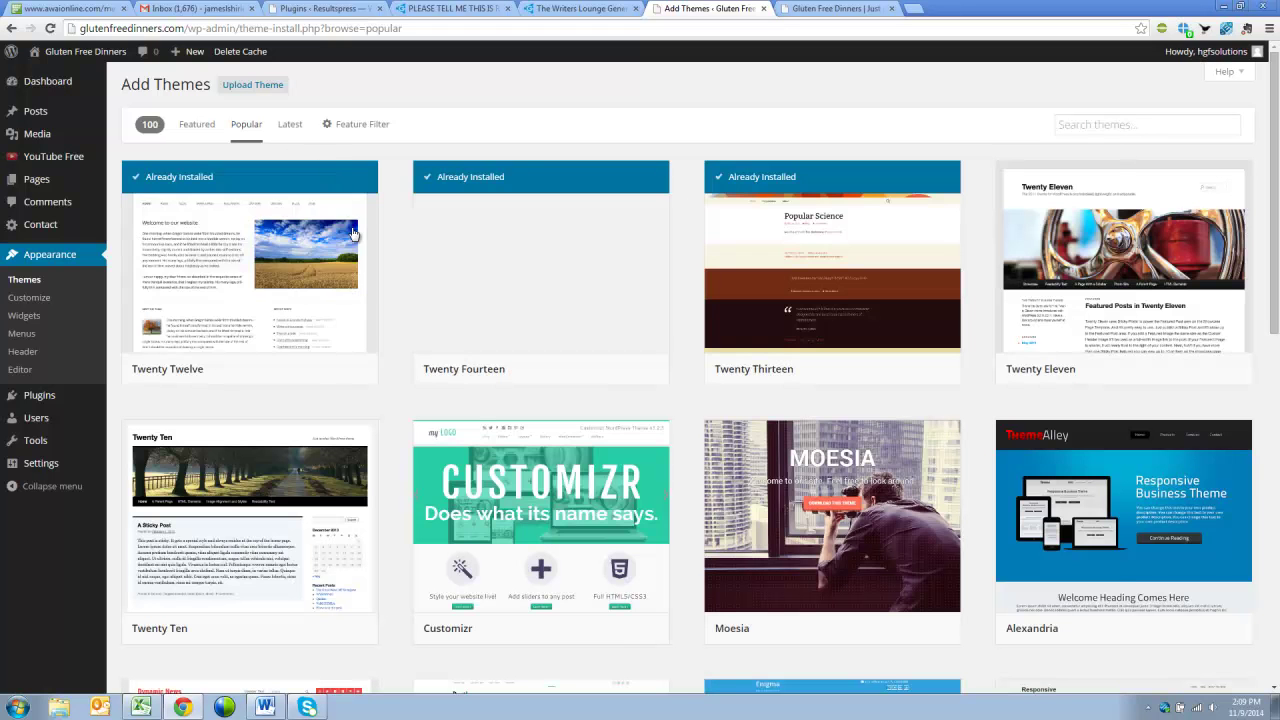
Install the Responsive theme from the popular themes and activate it.
{"action": "mouse_move", "coordinate": [586, 320]}
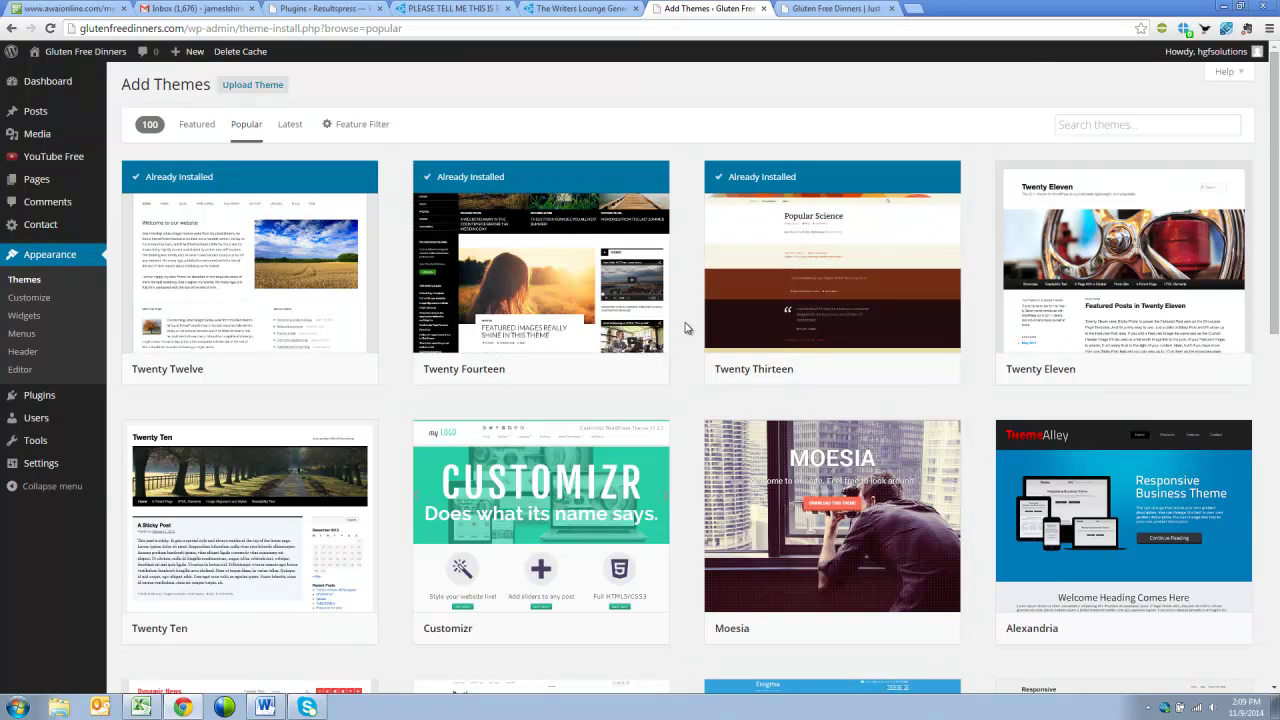
{"action": "scroll", "coordinate": [684, 322], "scroll_direction": "down", "scroll_amount": 2}
{"action": "scroll", "coordinate": [685, 326], "scroll_direction": "down", "scroll_amount": 2}
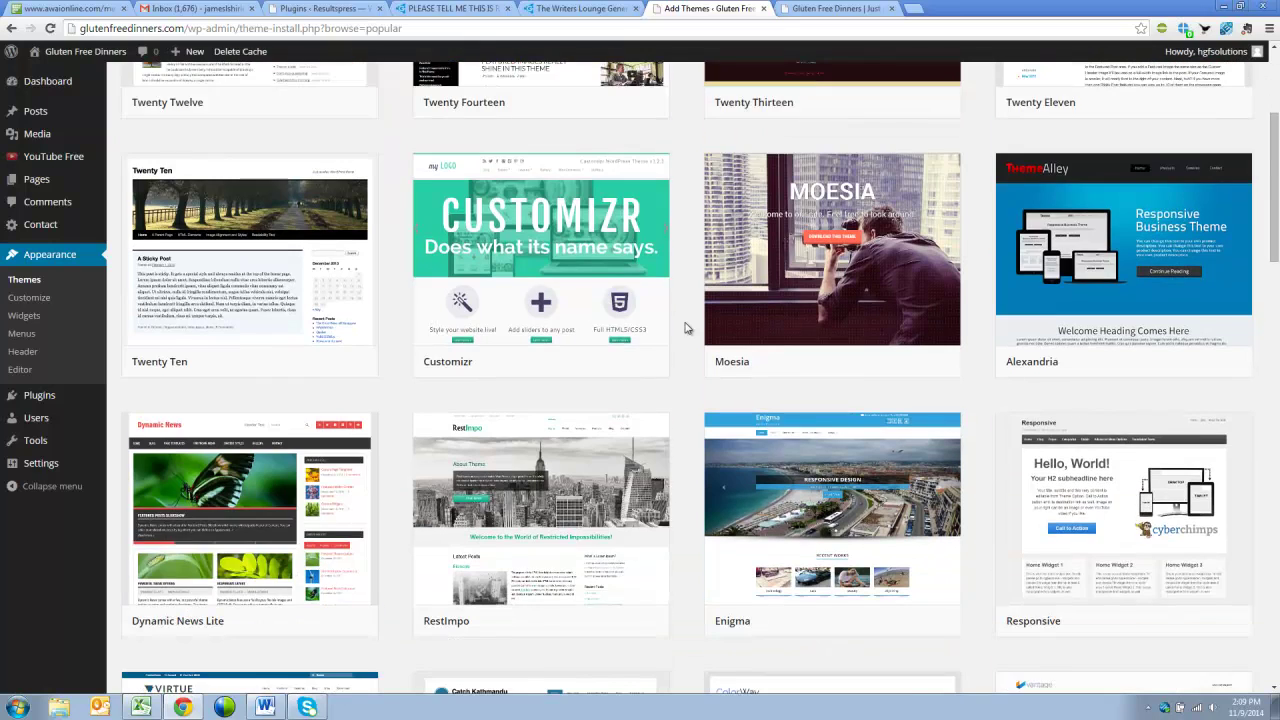
{"action": "scroll", "coordinate": [686, 327], "scroll_direction": "down", "scroll_amount": 1}
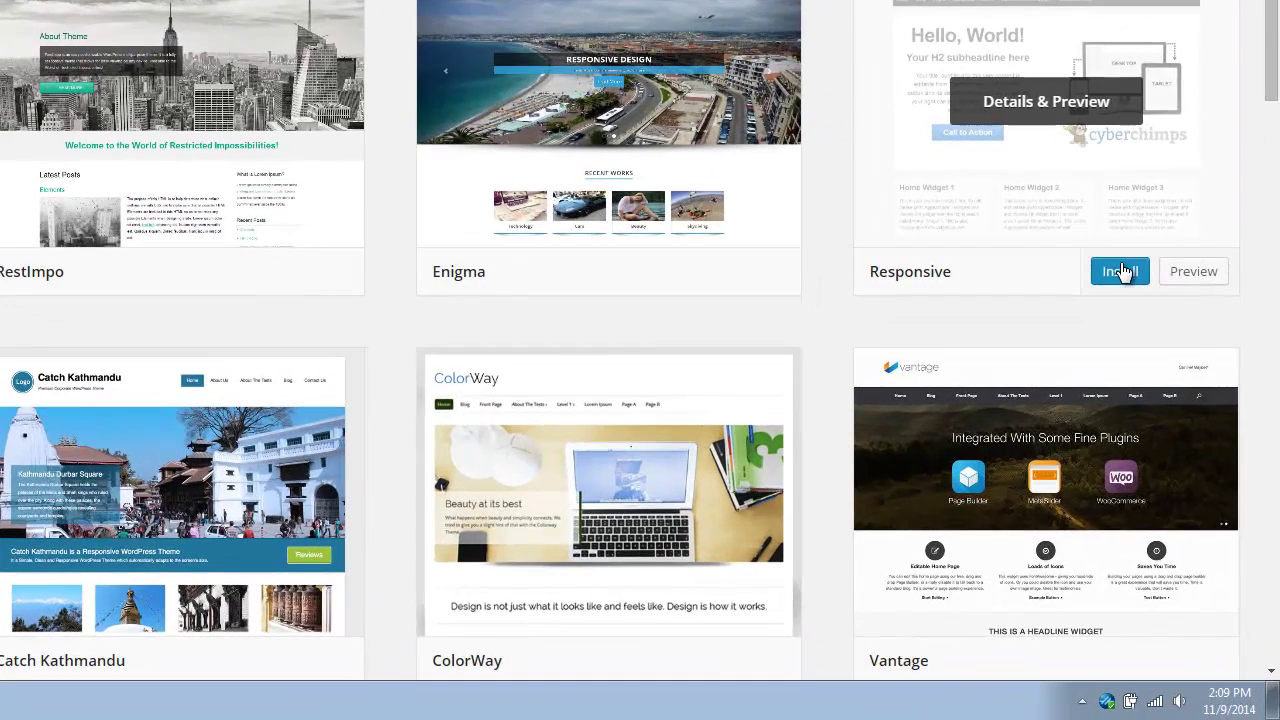
{"action": "left_click", "coordinate": [1122, 271]}
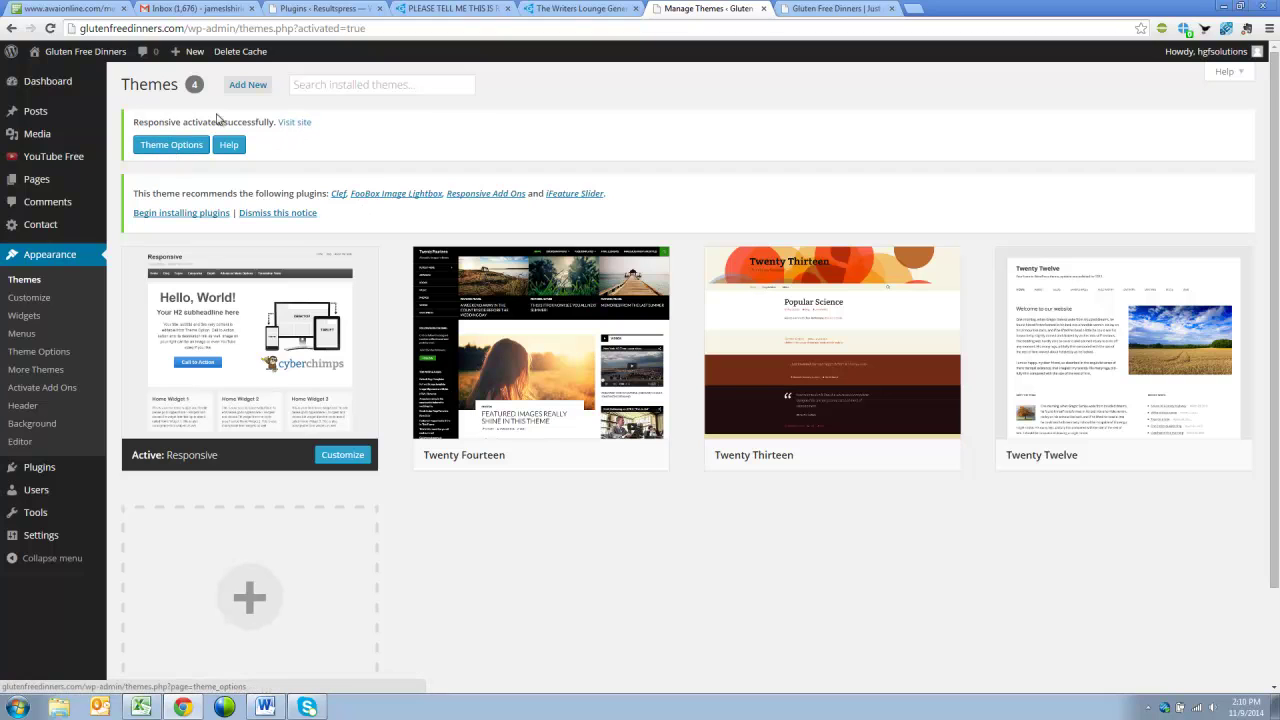
Reload the live Gluten Free Dinners site and look over the home page in the Responsive theme.
{"action": "left_click", "coordinate": [831, 10]}
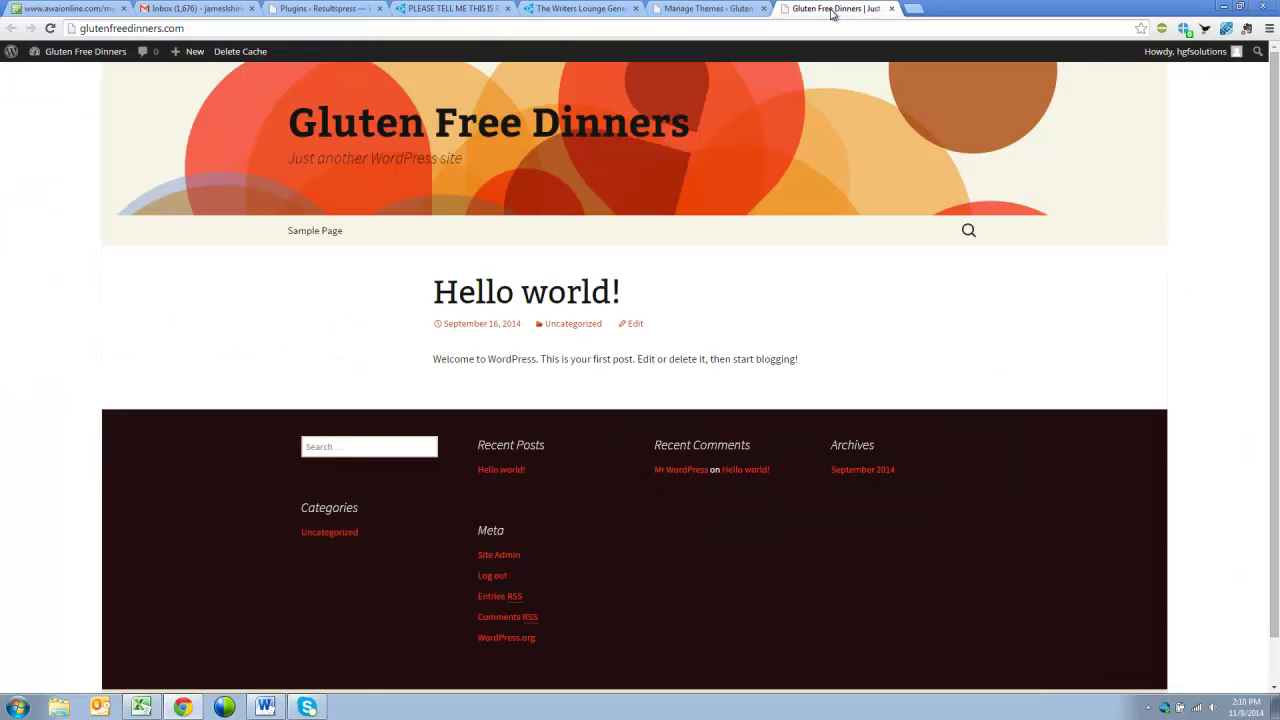
{"action": "left_click", "coordinate": [829, 25]}
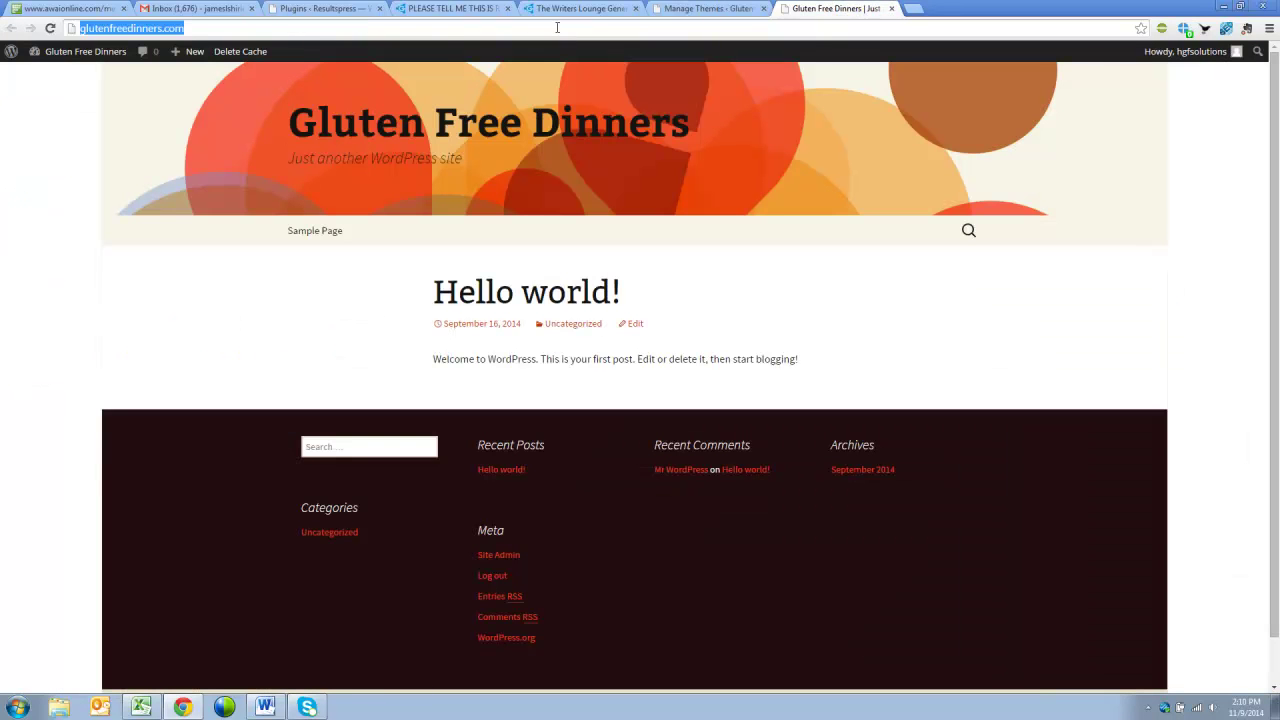
{"action": "left_click", "coordinate": [50, 28]}
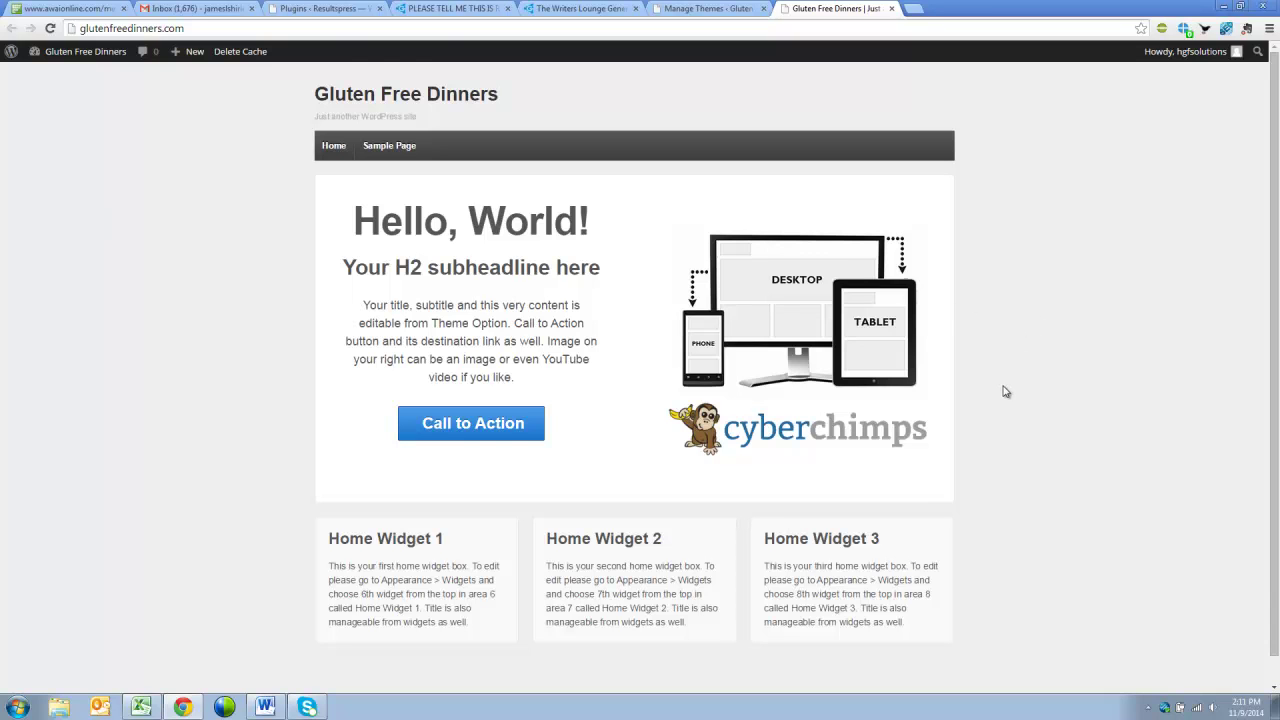
{"action": "scroll", "coordinate": [1004, 399], "scroll_direction": "down", "scroll_amount": 1}
{"action": "scroll", "coordinate": [1004, 399], "scroll_direction": "up", "scroll_amount": 1}
Highlight the headings Home Widget 1, Home Widget 2 and Home Widget 3 on the home page in turn.
{"action": "left_click_drag", "start_coordinate": [330, 541], "coordinate": [446, 541]}
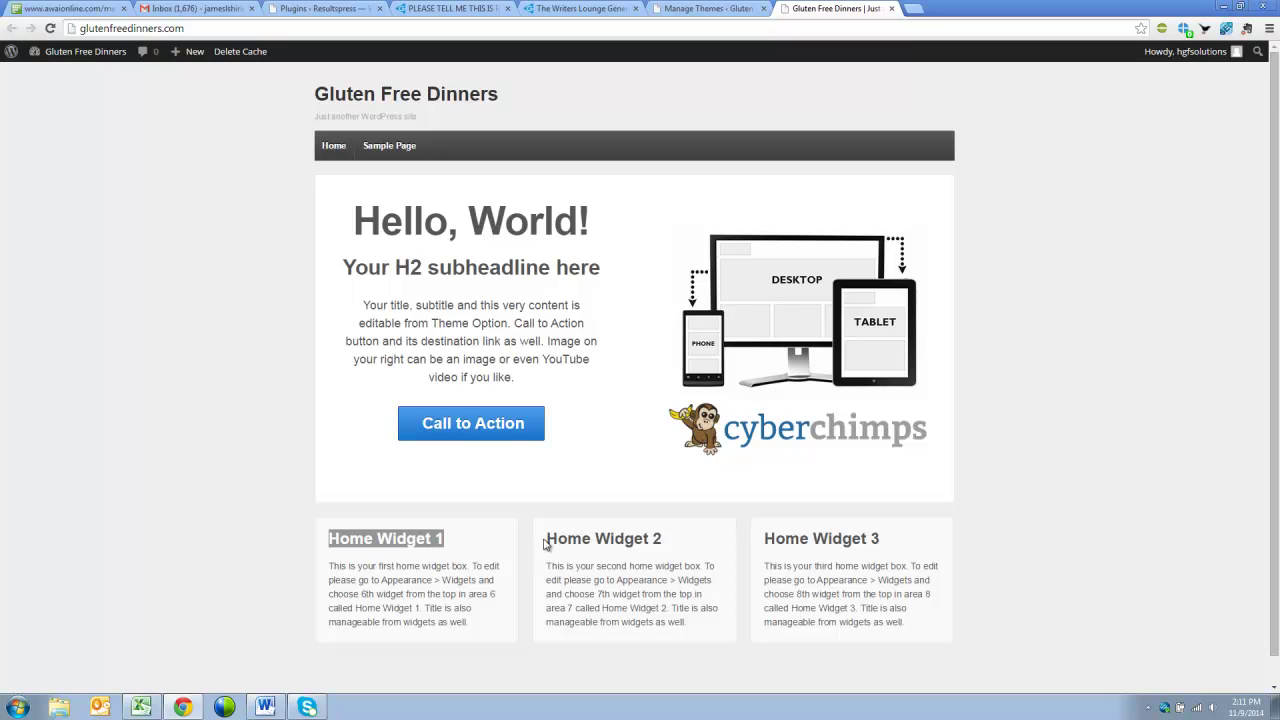
{"action": "left_click_drag", "start_coordinate": [546, 538], "coordinate": [663, 539]}
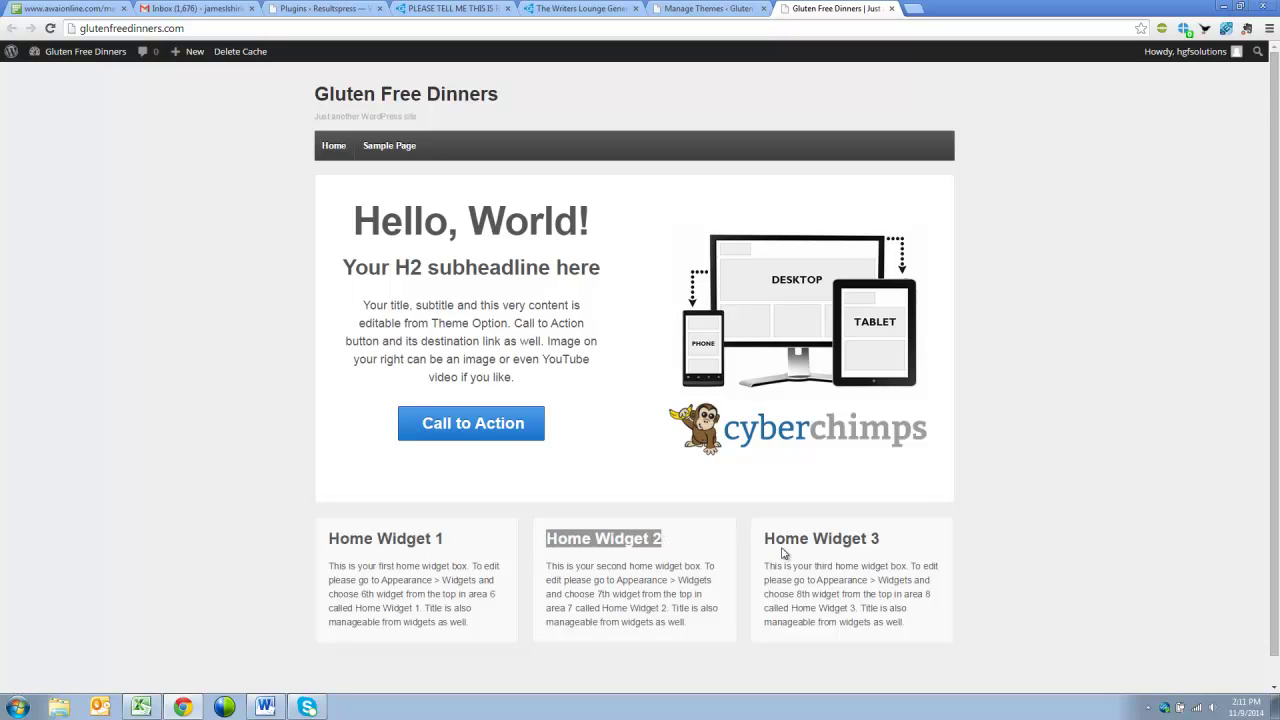
{"action": "left_click_drag", "start_coordinate": [765, 538], "coordinate": [880, 538]}
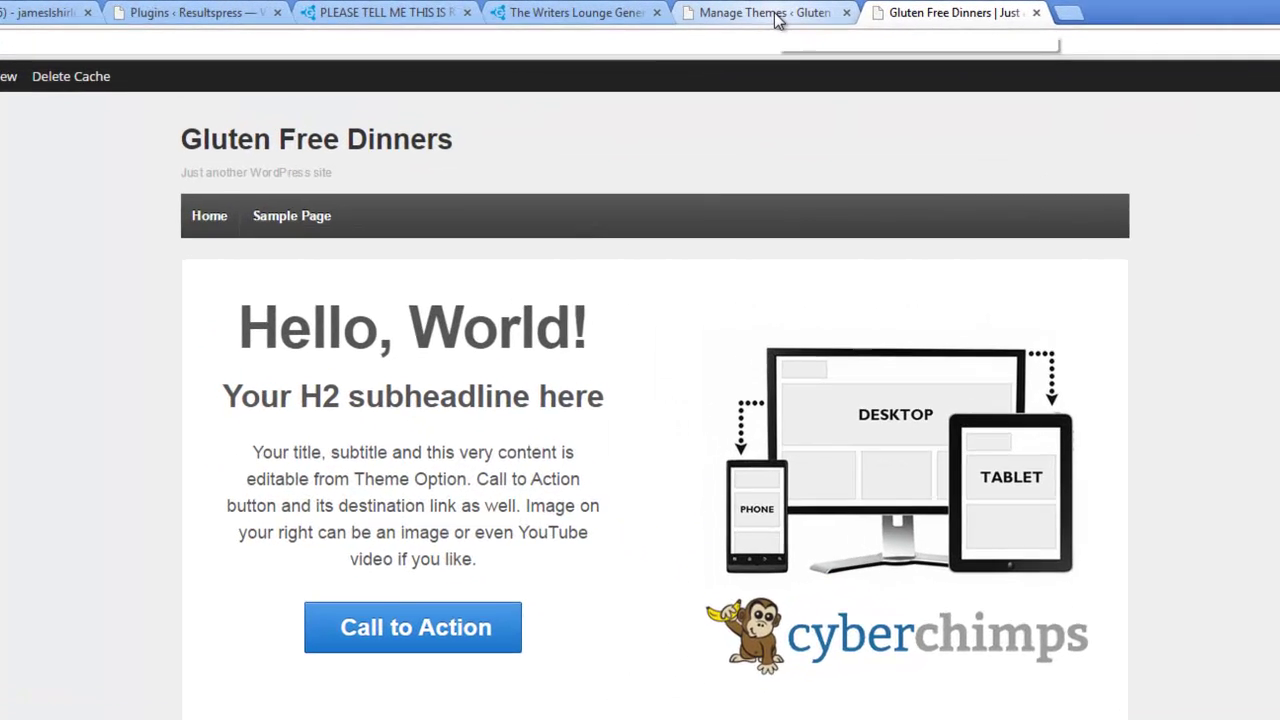
Return to theme management, browse the featured new themes and open the details and preview of Simone.
{"action": "left_click", "coordinate": [716, 13]}
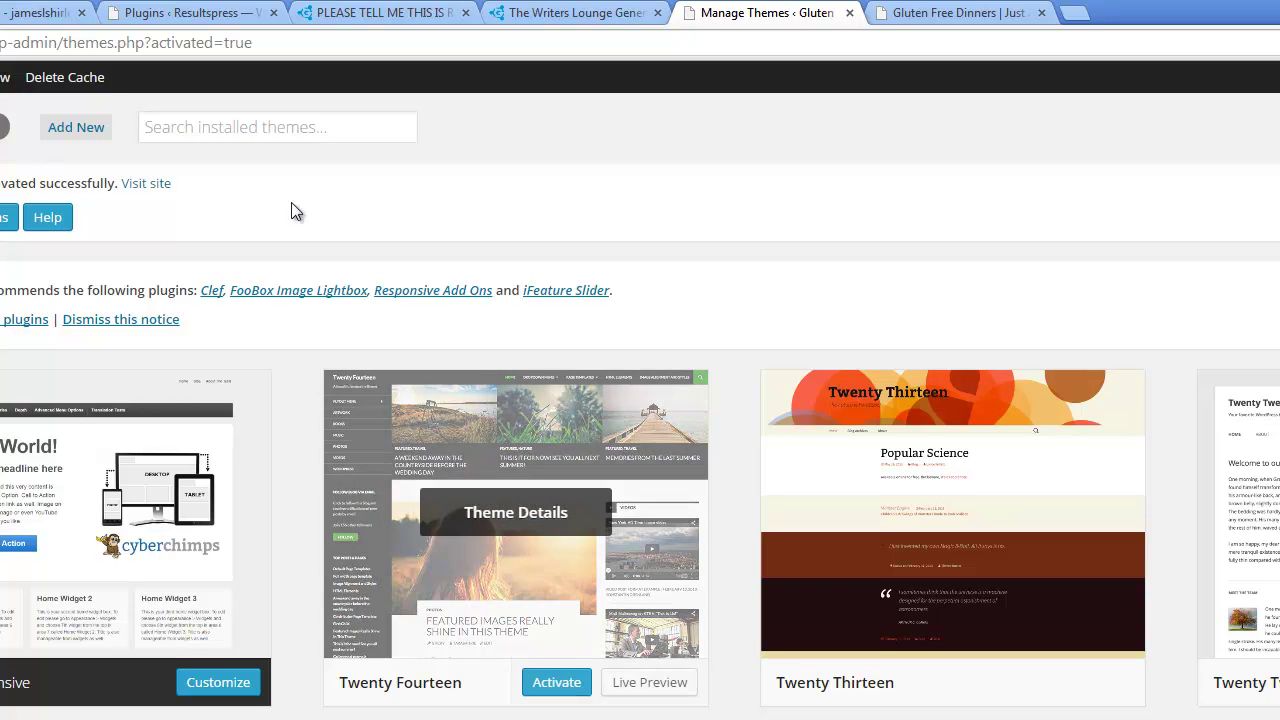
{"action": "left_click", "coordinate": [62, 127]}
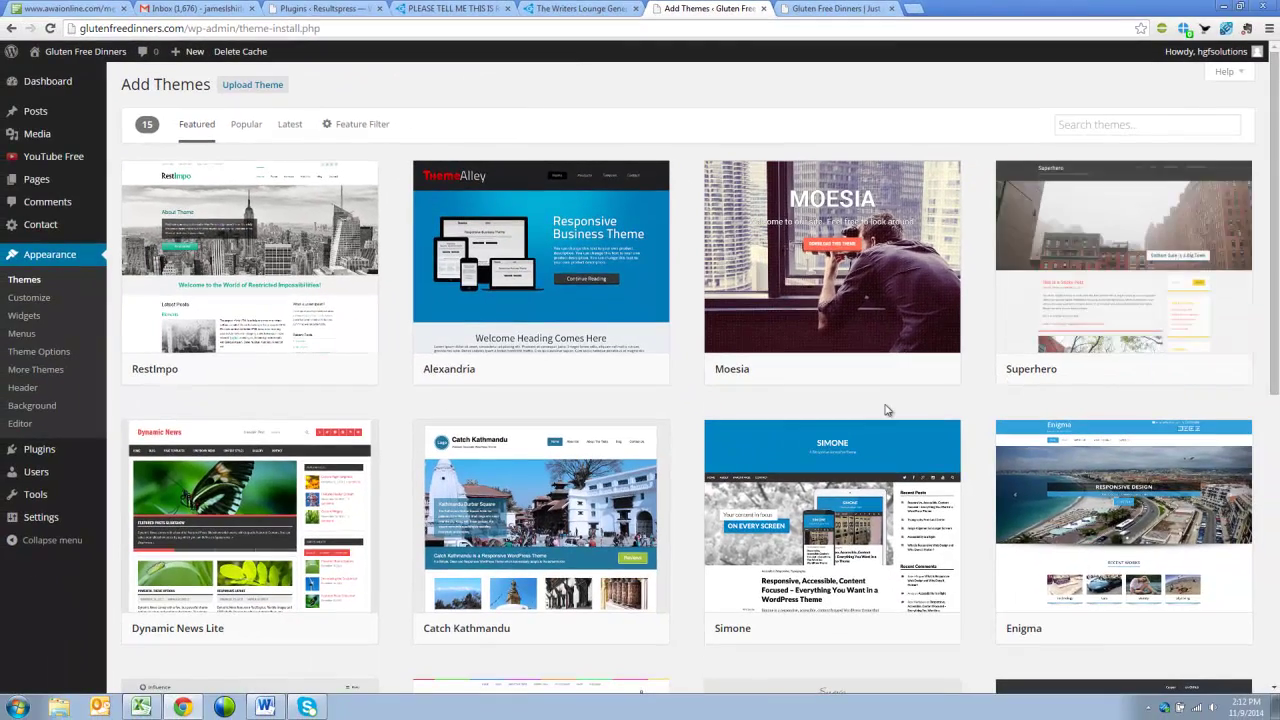
{"action": "scroll", "coordinate": [881, 411], "scroll_direction": "down", "scroll_amount": 1}
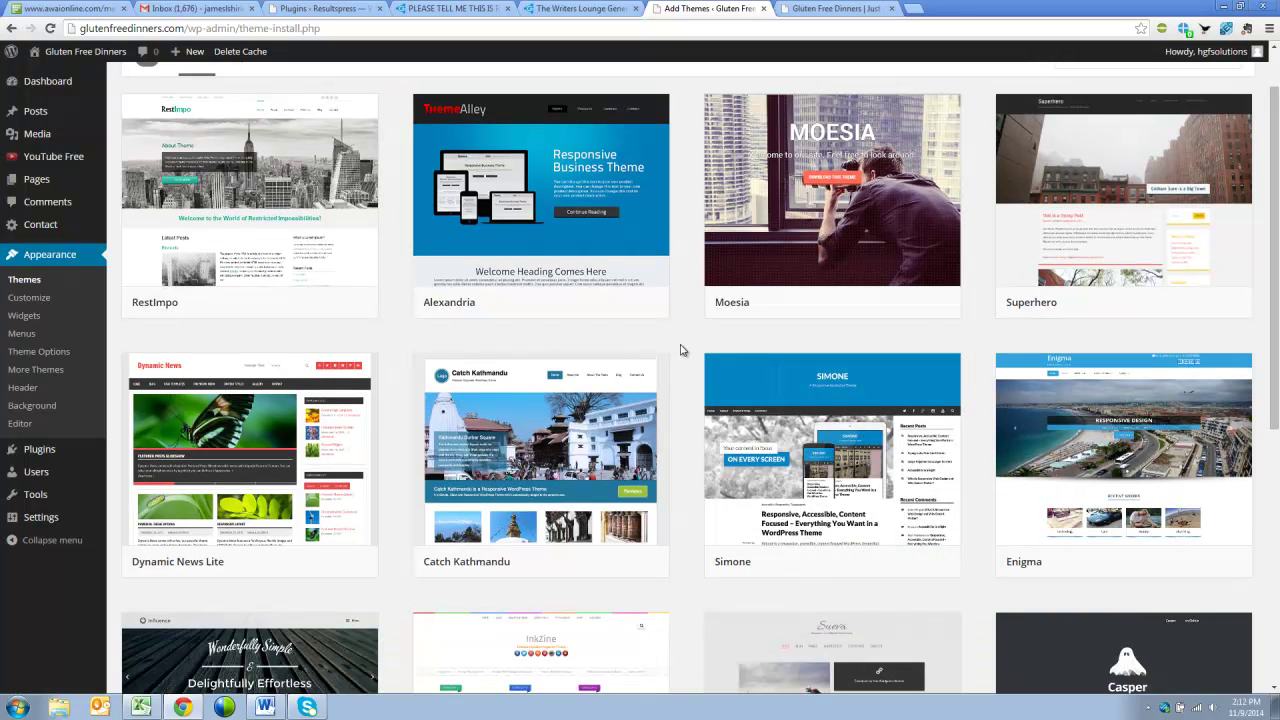
{"action": "mouse_move", "coordinate": [891, 380]}
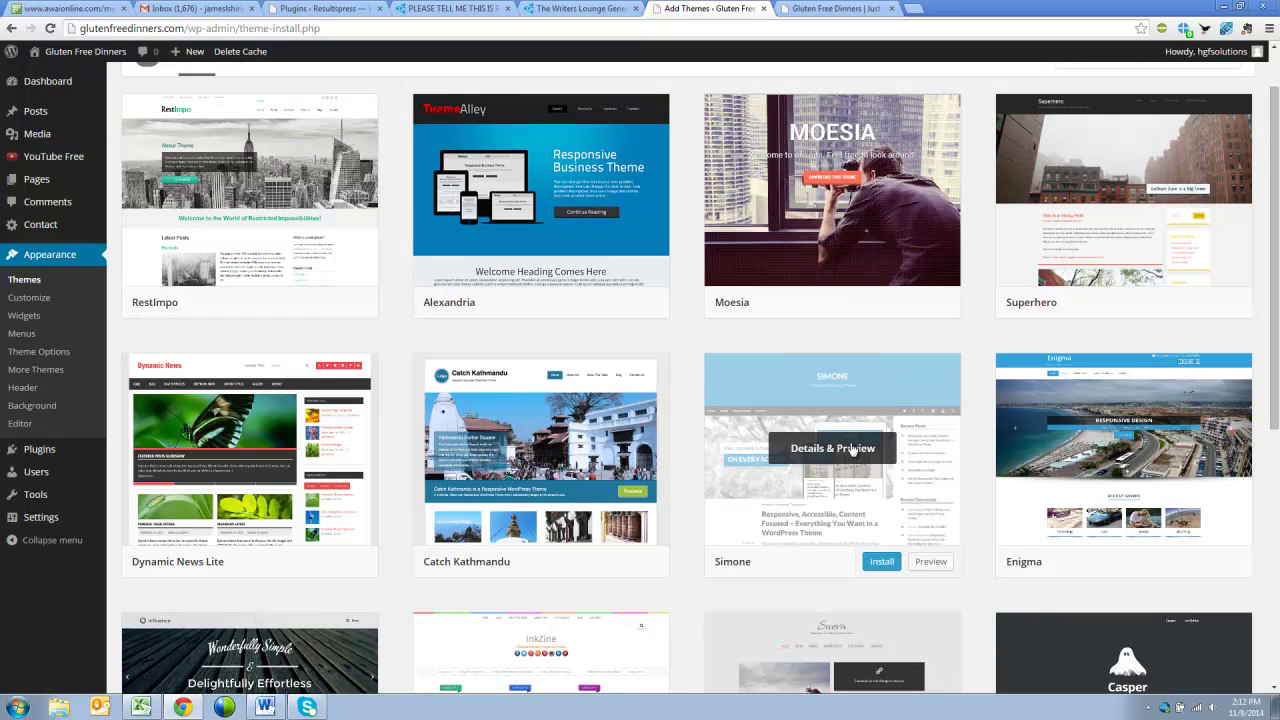
{"action": "left_click", "coordinate": [824, 456]}
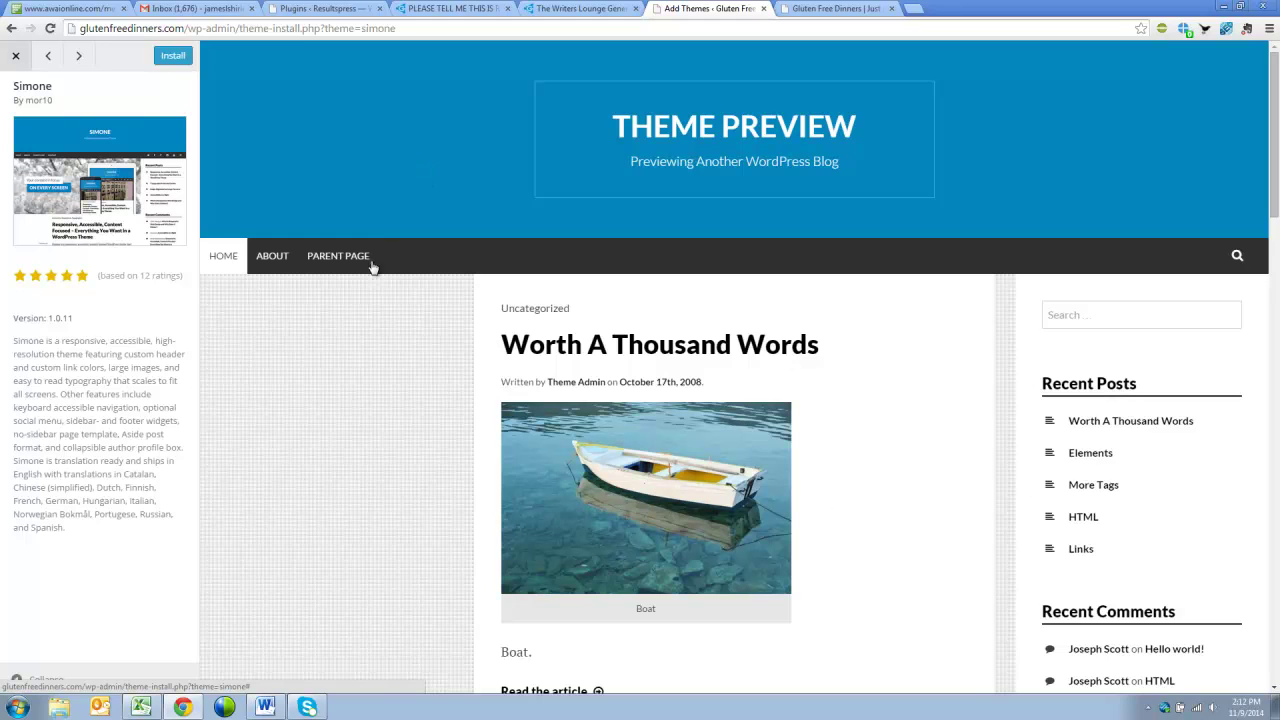
Highlight the word "responsive" in the Simone theme's description.
{"action": "mouse_move", "coordinate": [346, 274]}
{"action": "left_click_drag", "start_coordinate": [14, 340], "coordinate": [106, 341]}
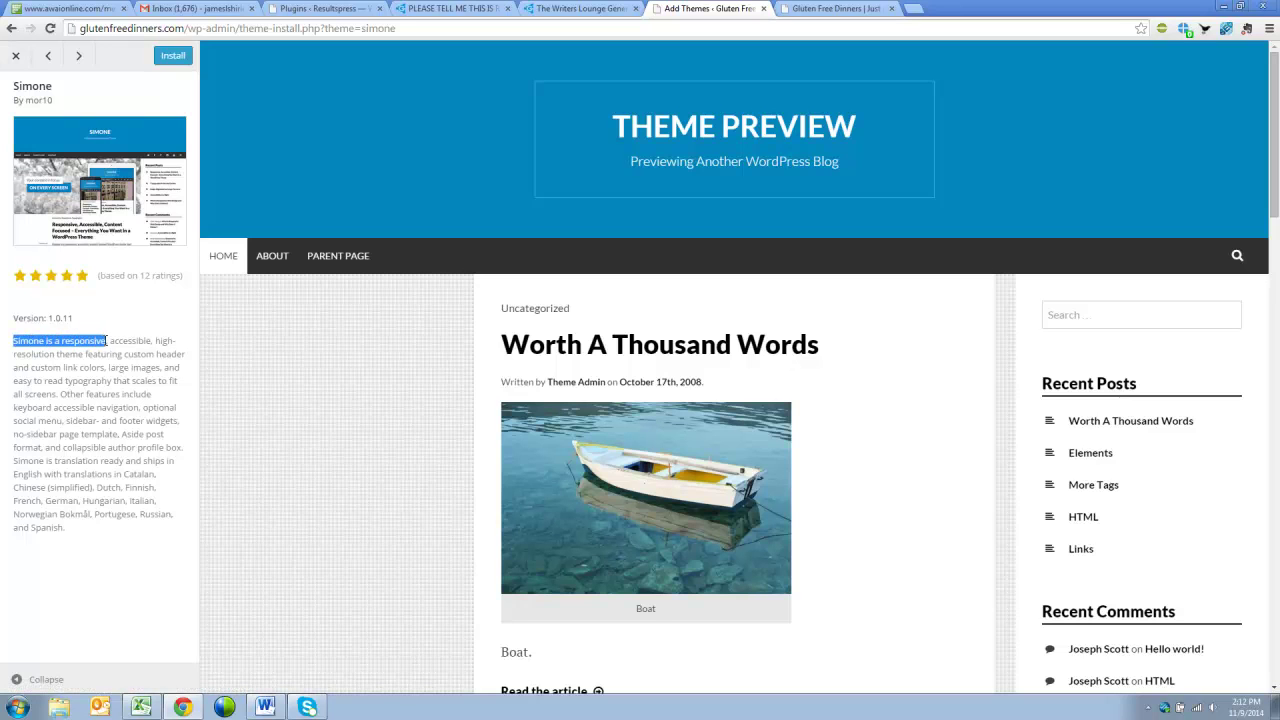
{"action": "left_click", "coordinate": [83, 358]}
{"action": "left_click_drag", "start_coordinate": [62, 340], "coordinate": [106, 341]}
Take the browser window out of full size and narrow it to check how the Simone preview adapts.
{"action": "left_click", "coordinate": [1240, 8]}
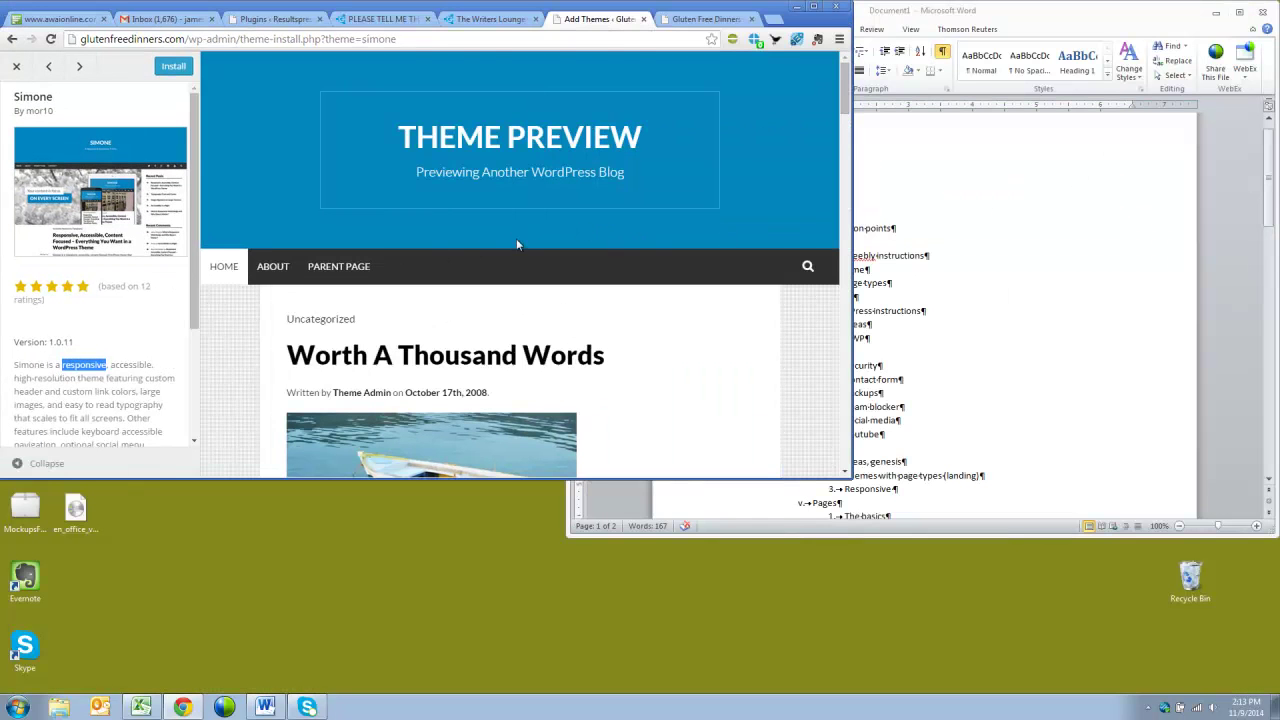
{"action": "scroll", "coordinate": [516, 243], "scroll_direction": "down", "scroll_amount": 2}
{"action": "scroll", "coordinate": [516, 243], "scroll_direction": "down", "scroll_amount": 1}
{"action": "scroll", "coordinate": [516, 240], "scroll_direction": "up", "scroll_amount": 3}
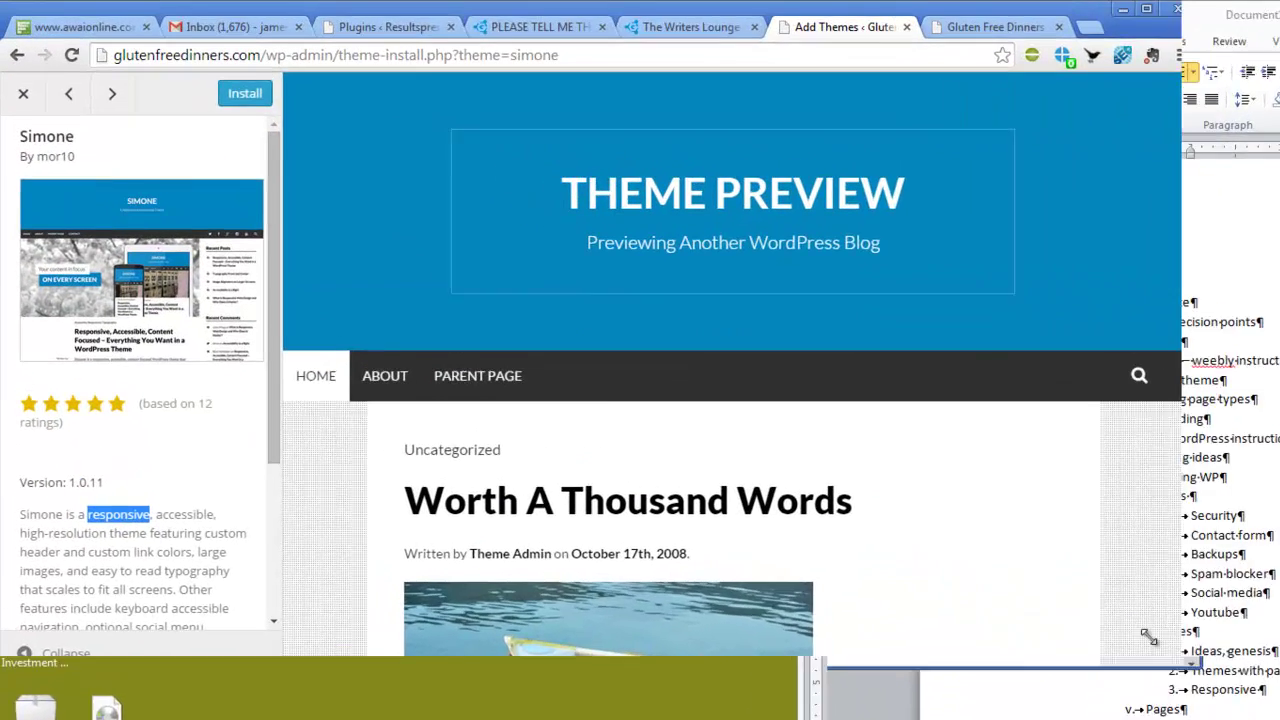
{"action": "left_click_drag", "start_coordinate": [893, 500], "coordinate": [428, 466]}
{"action": "left_click_drag", "start_coordinate": [620, 676], "coordinate": [606, 678]}
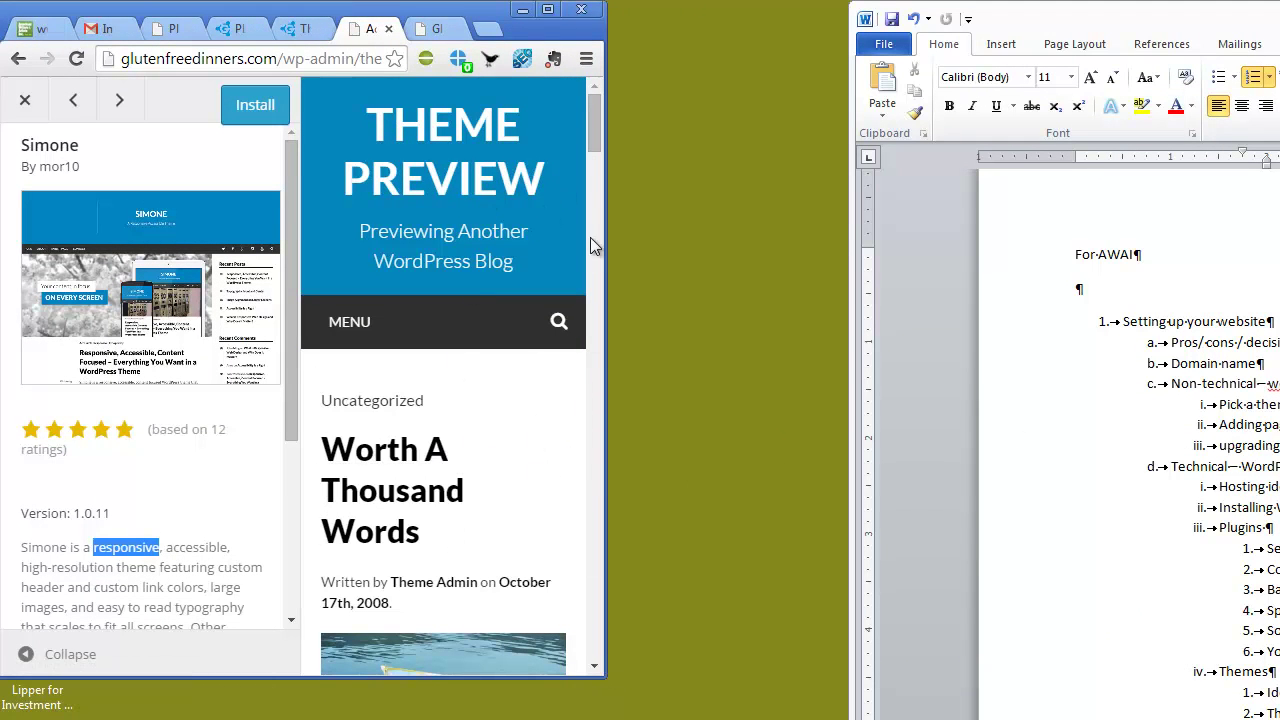
{"action": "mouse_move", "coordinate": [593, 136]}
{"action": "left_mouse_down"}
{"action": "mouse_move", "coordinate": [596, 190]}
{"action": "mouse_move", "coordinate": [597, 140]}
{"action": "left_mouse_up"}
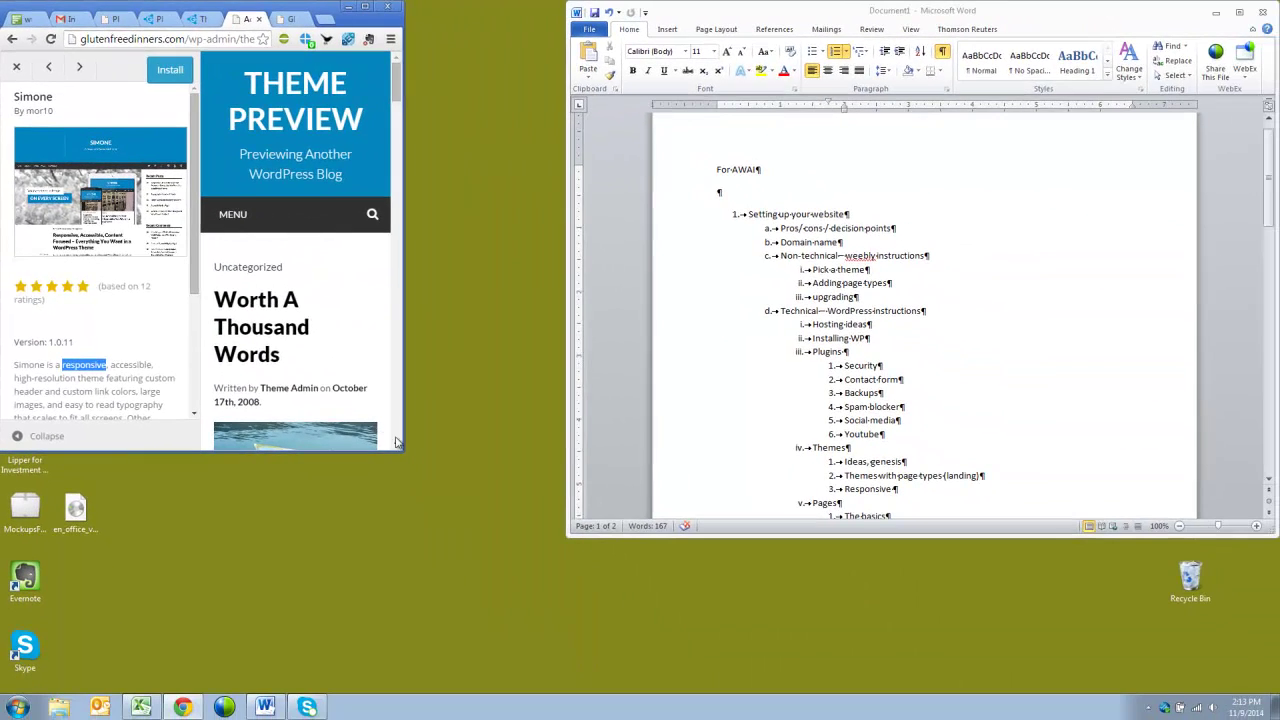
Widen the browser window to check how the Simone preview adapts, restore it to full size and close the preview.
{"action": "left_click_drag", "start_coordinate": [405, 447], "coordinate": [1133, 620]}
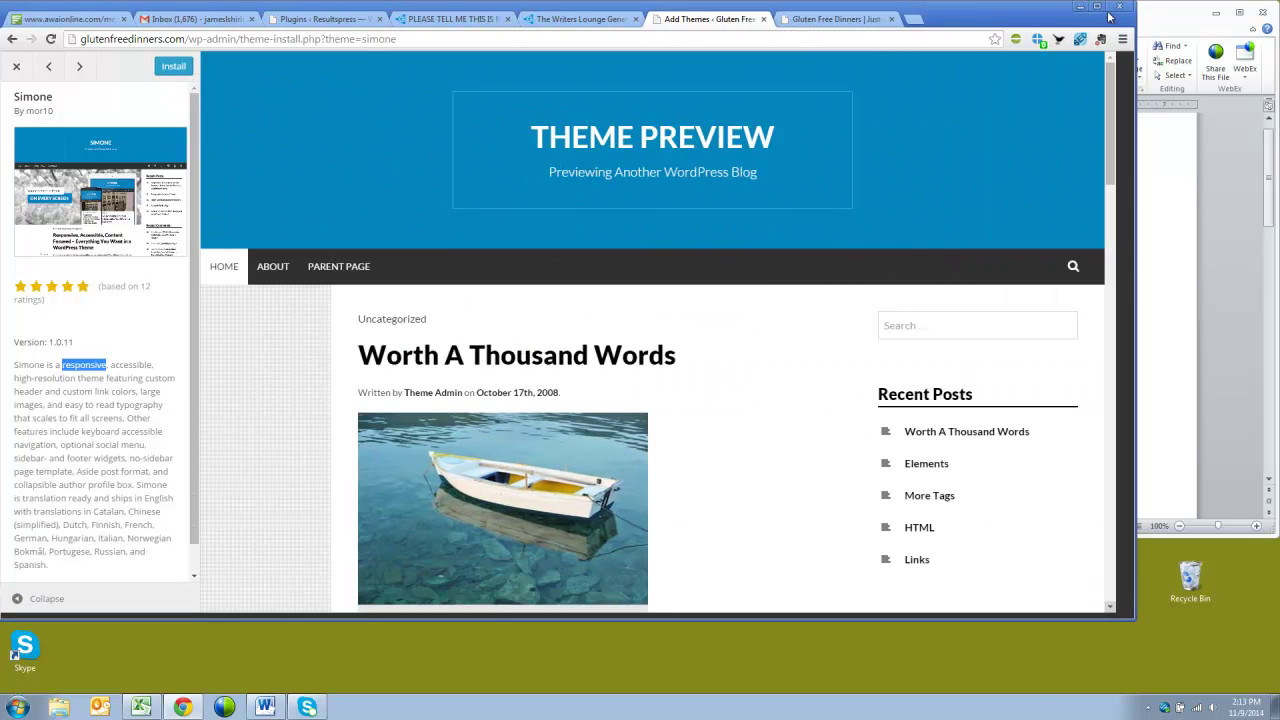
{"action": "left_click", "coordinate": [1099, 9]}
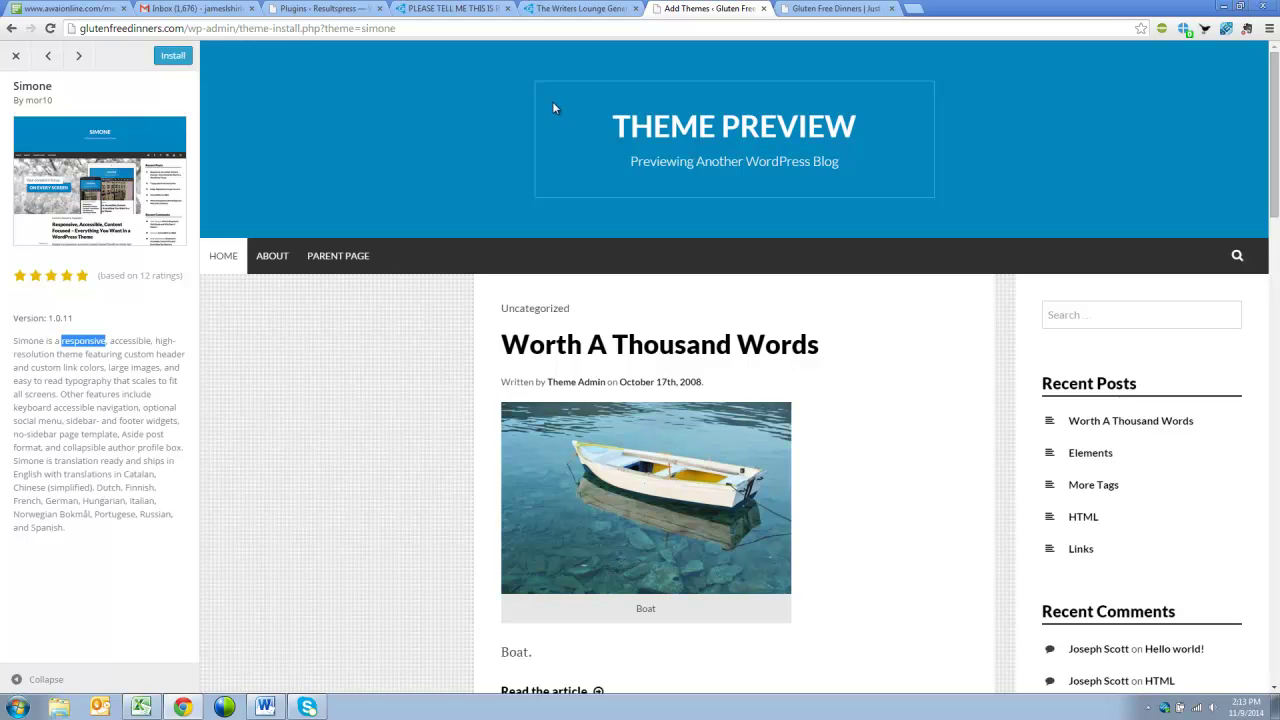
{"action": "left_click", "coordinate": [18, 56]}
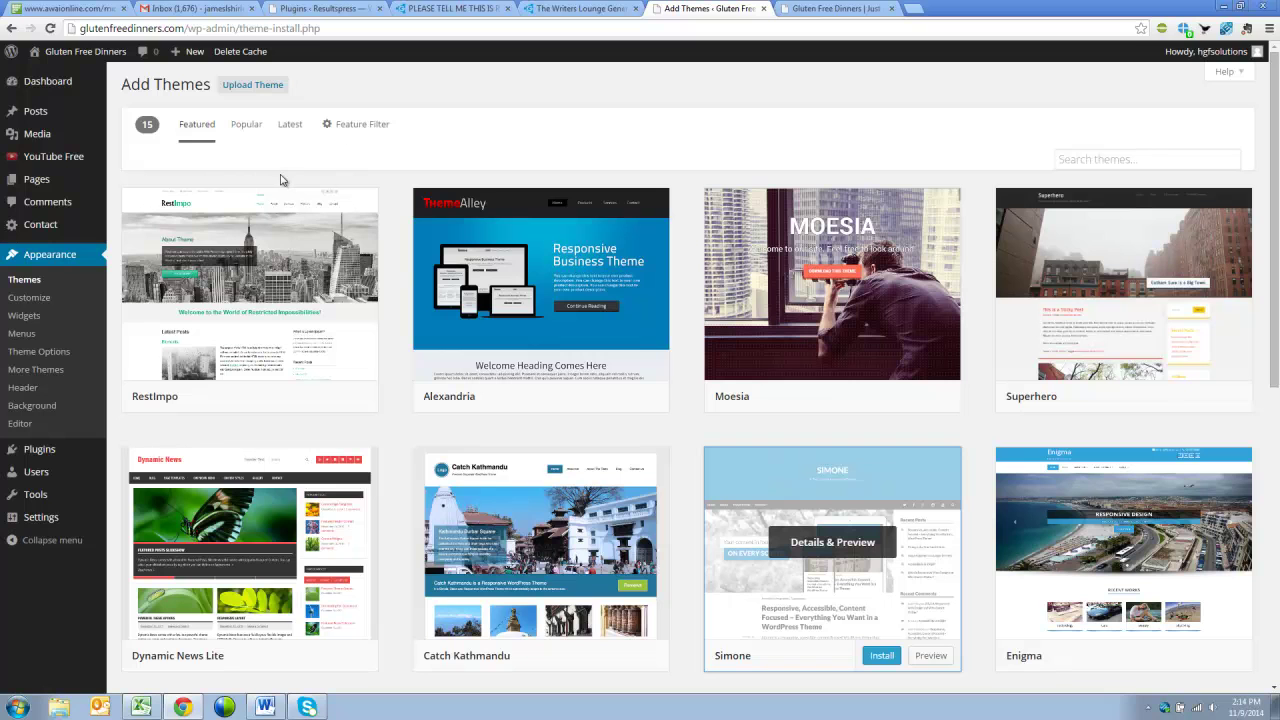
Go back to theme management, open the active Responsive theme's options and expand the Theme Elements section.
{"action": "mouse_move", "coordinate": [60, 180]}
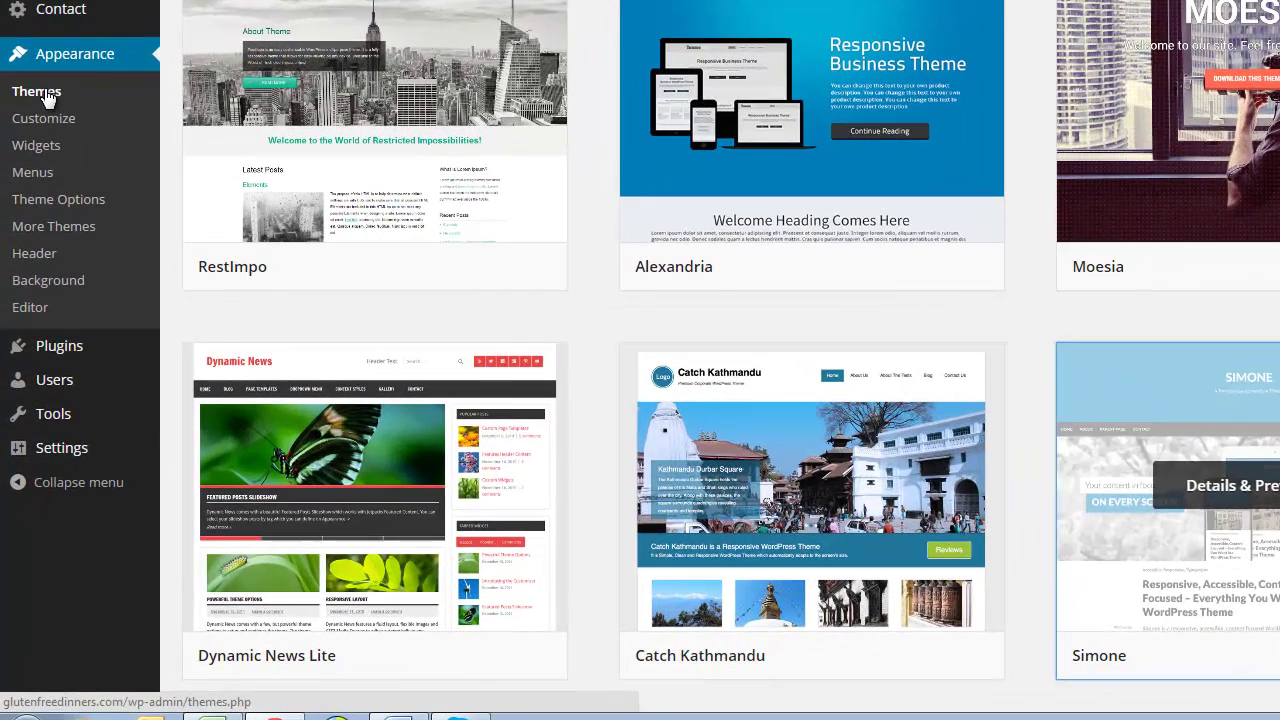
{"action": "left_click", "coordinate": [38, 92]}
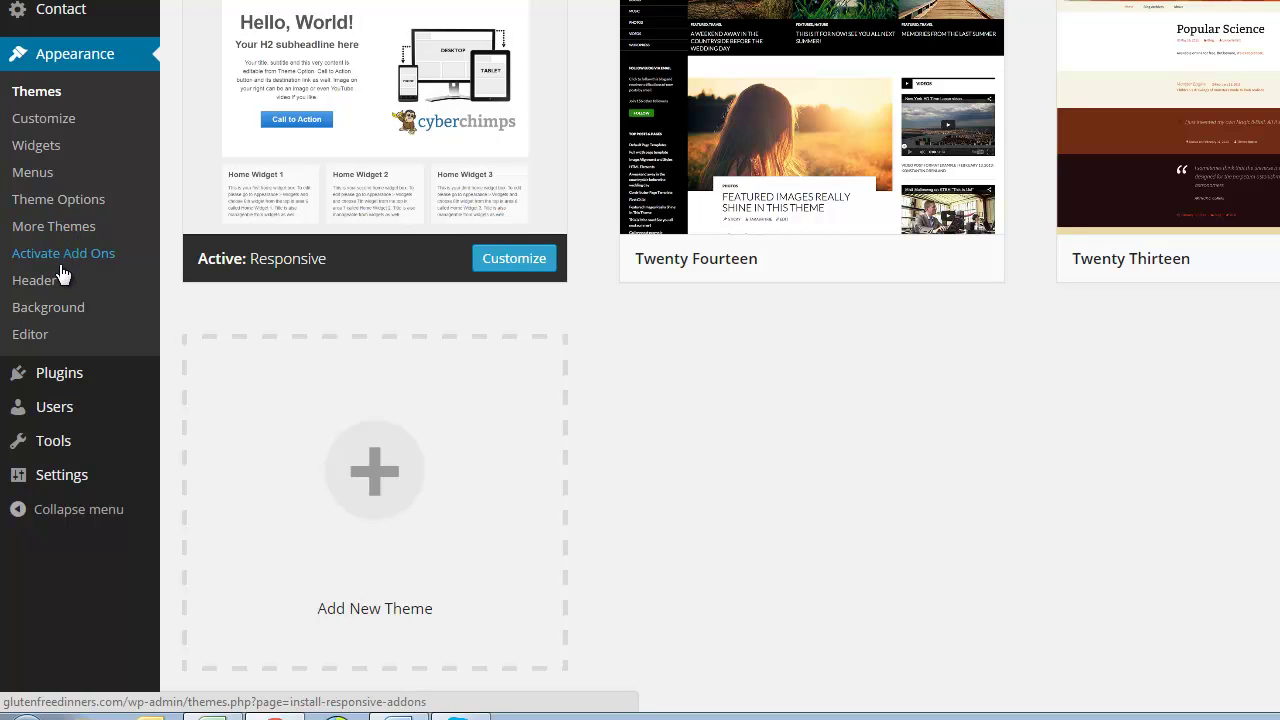
{"action": "left_click", "coordinate": [47, 205]}
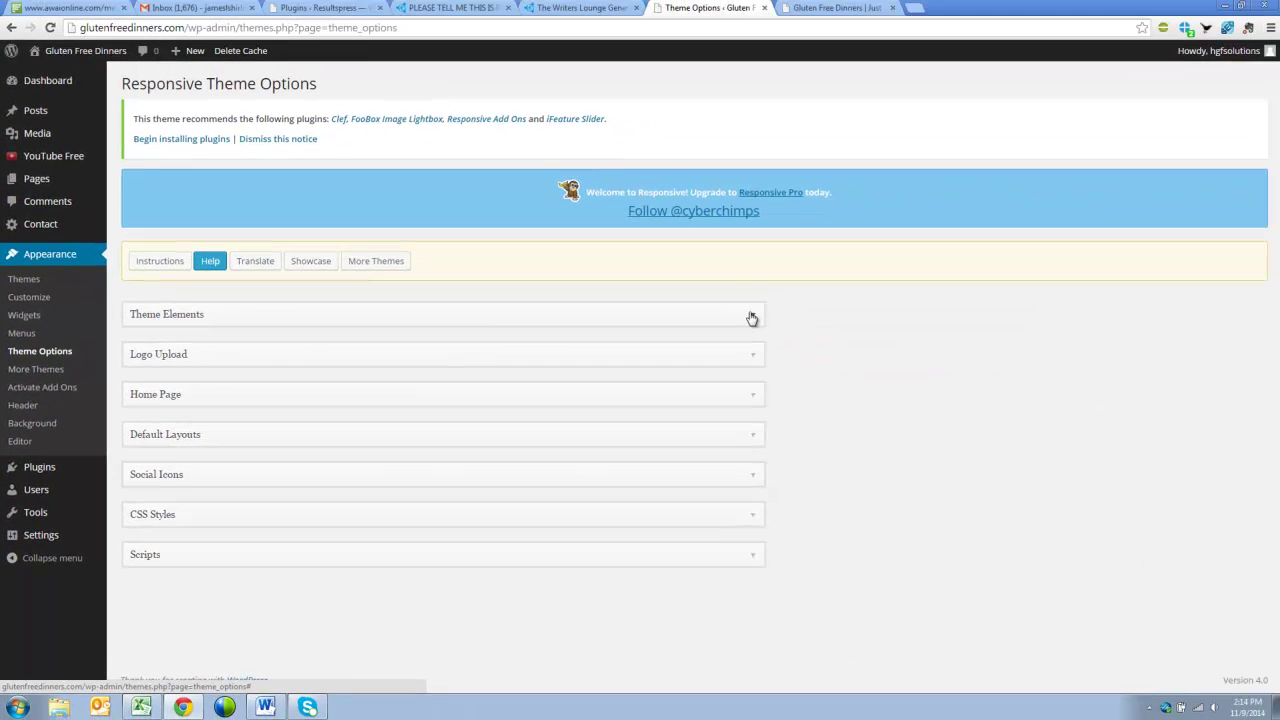
{"action": "left_click", "coordinate": [1128, 148]}
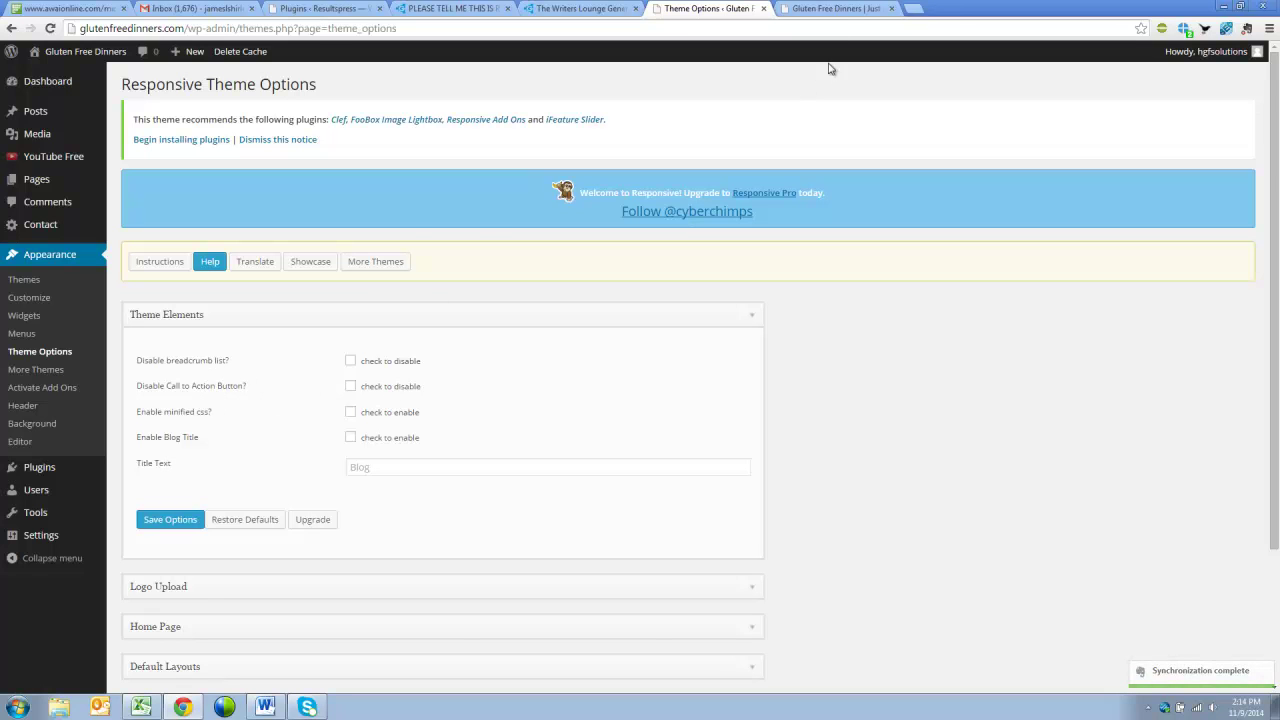
Compare the site's home page with the Theme Elements settings, including the Call to Action and Title Text options.
{"action": "left_click", "coordinate": [845, 12]}
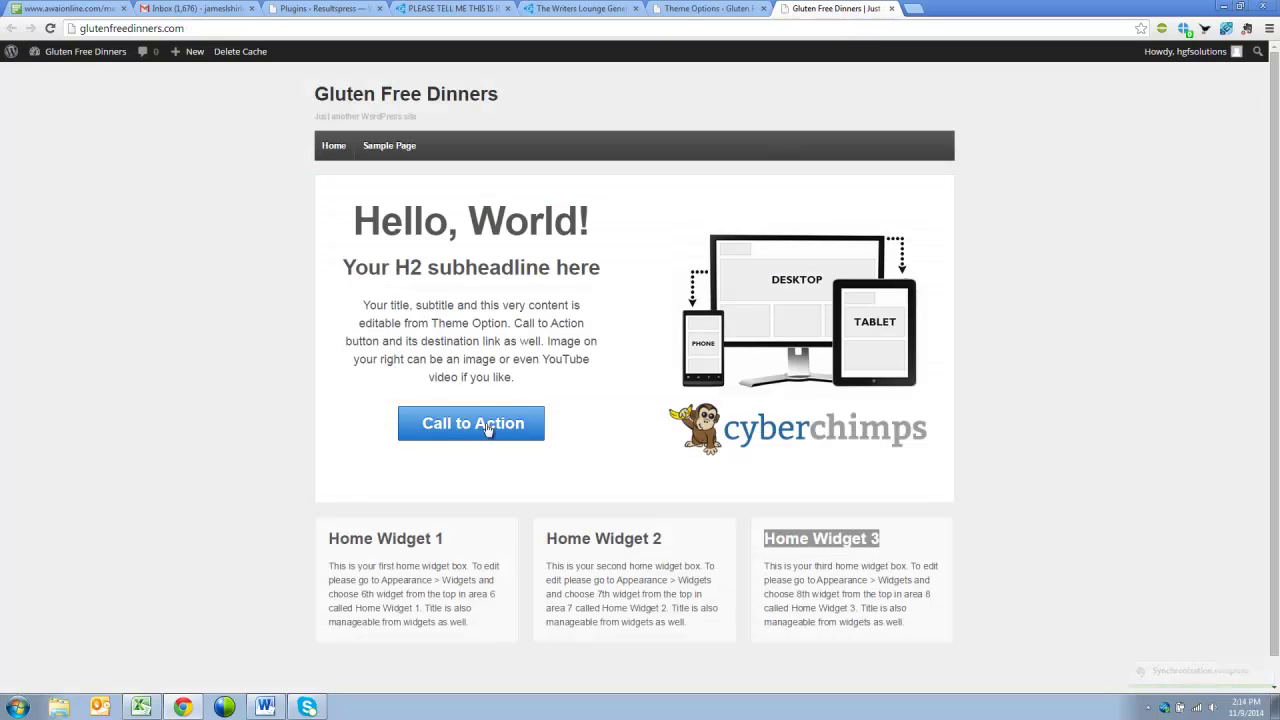
{"action": "left_click", "coordinate": [697, 12]}
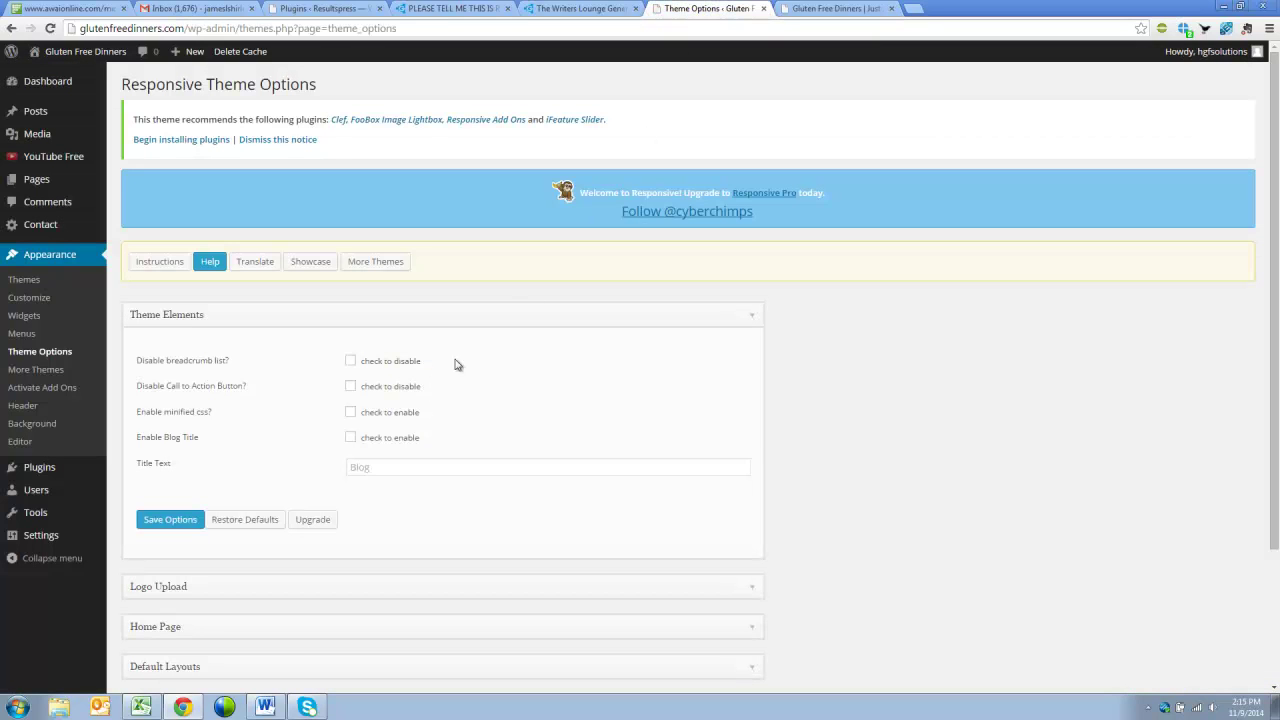
{"action": "left_click", "coordinate": [377, 469]}
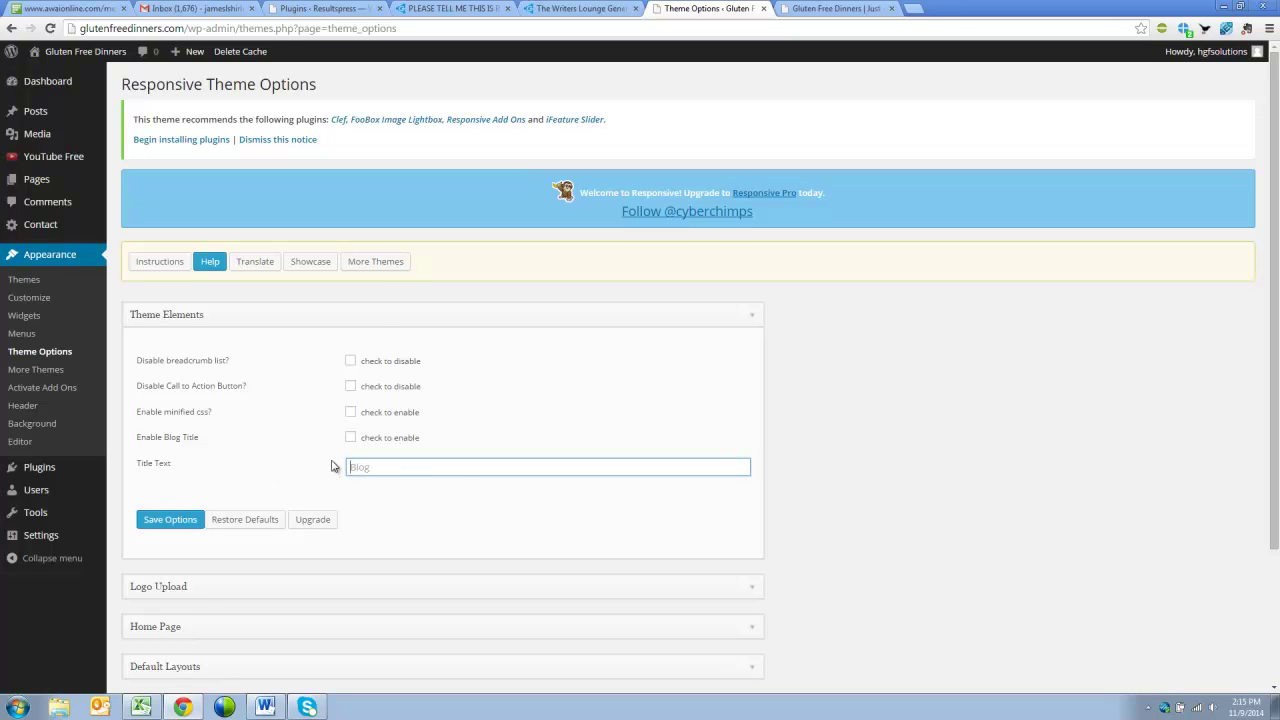
Expand the Logo Upload and Home Page sections and review the headline, subheadline, content, call to action and featured content fields.
{"action": "scroll", "coordinate": [332, 466], "scroll_direction": "down", "scroll_amount": 3}
{"action": "left_click", "coordinate": [380, 412]}
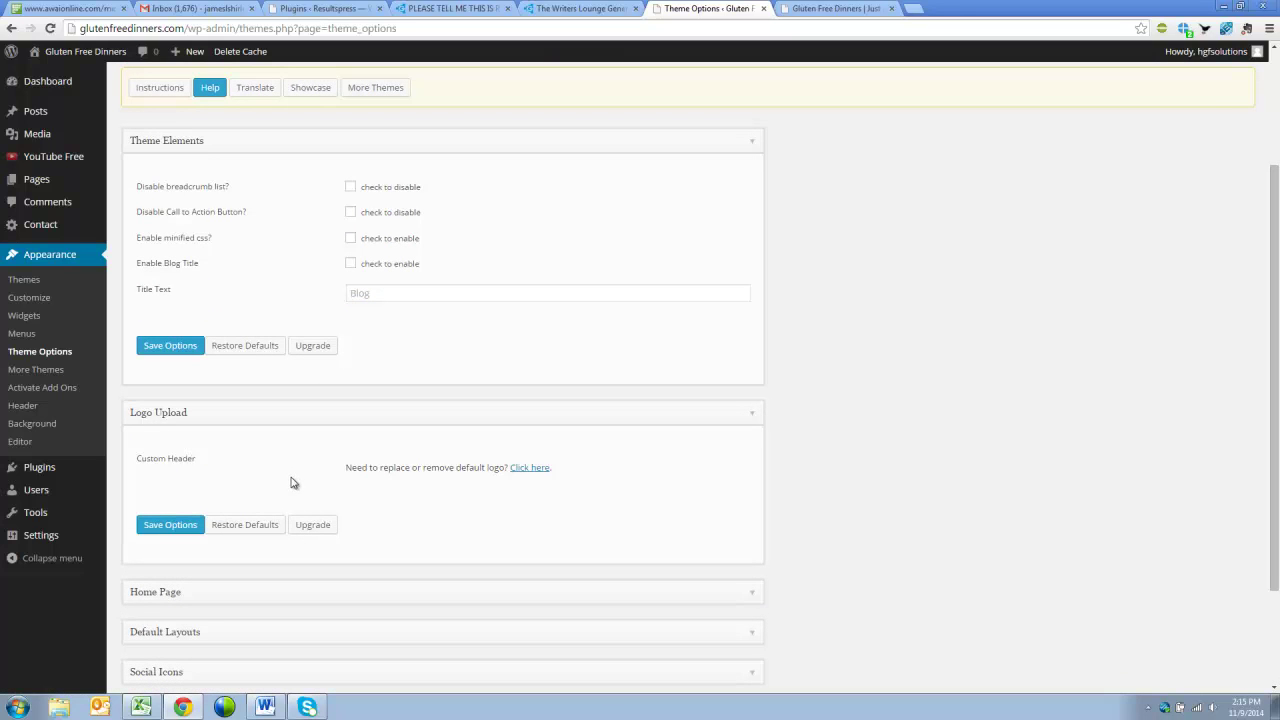
{"action": "scroll", "coordinate": [291, 478], "scroll_direction": "down", "scroll_amount": 2}
{"action": "left_click", "coordinate": [290, 461]}
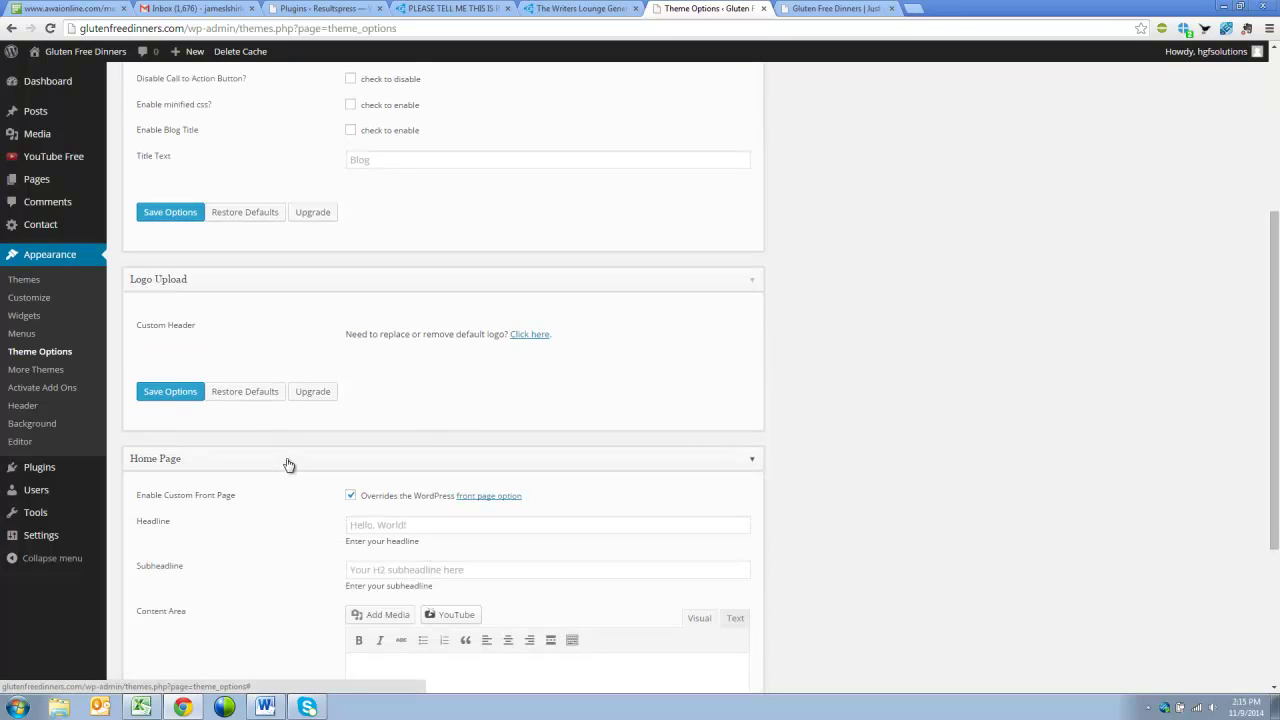
{"action": "scroll", "coordinate": [305, 466], "scroll_direction": "down", "scroll_amount": 4}
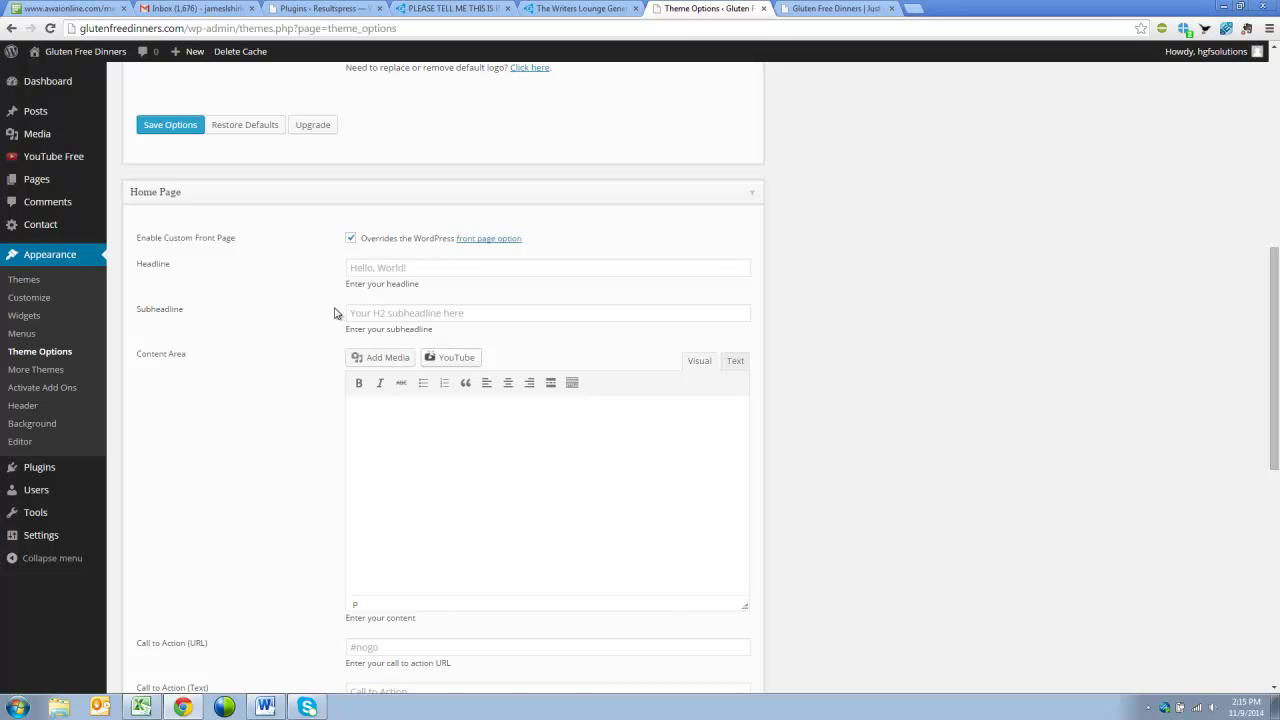
{"action": "scroll", "coordinate": [335, 313], "scroll_direction": "down", "scroll_amount": 2}
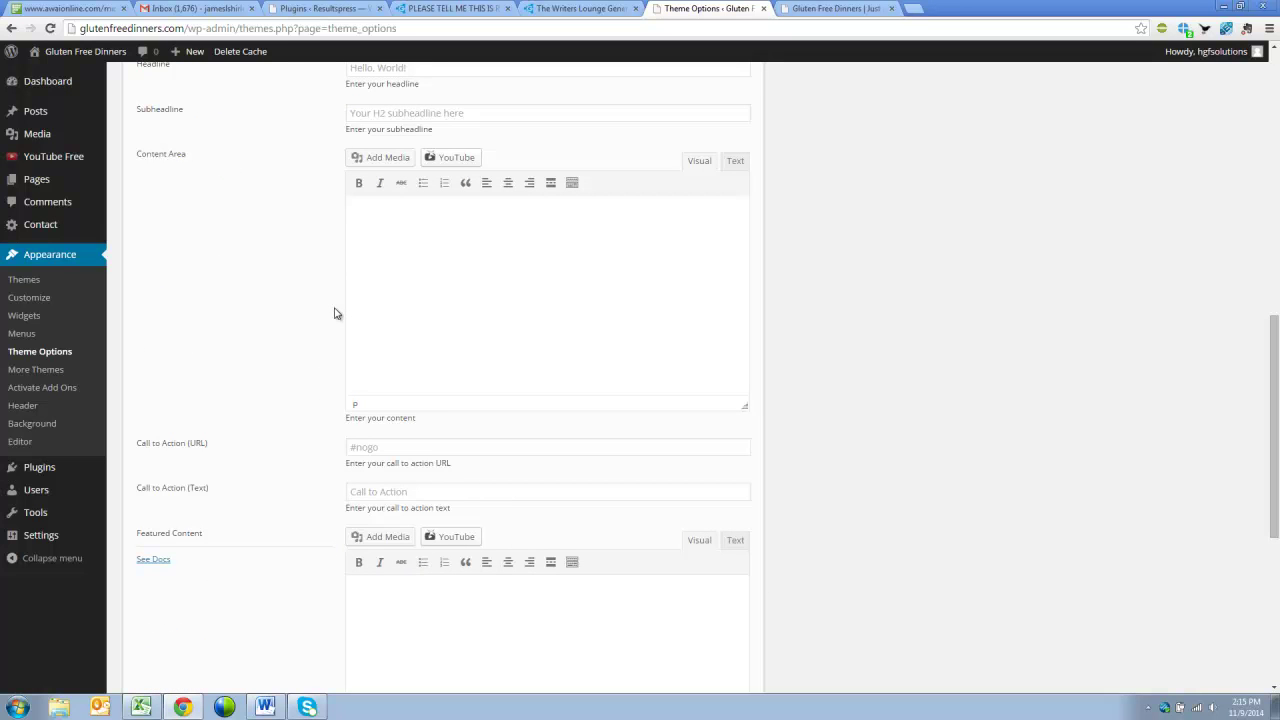
{"action": "scroll", "coordinate": [335, 313], "scroll_direction": "down", "scroll_amount": 4}
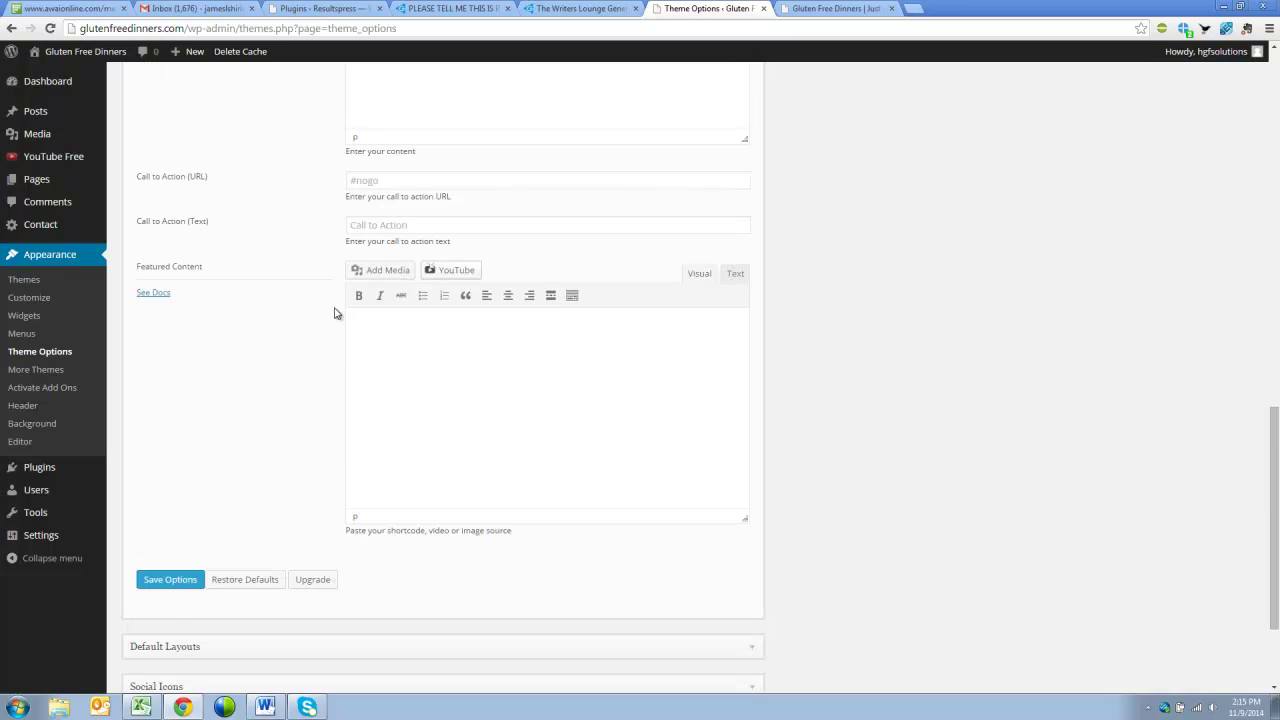
{"action": "scroll", "coordinate": [335, 313], "scroll_direction": "down", "scroll_amount": 3}
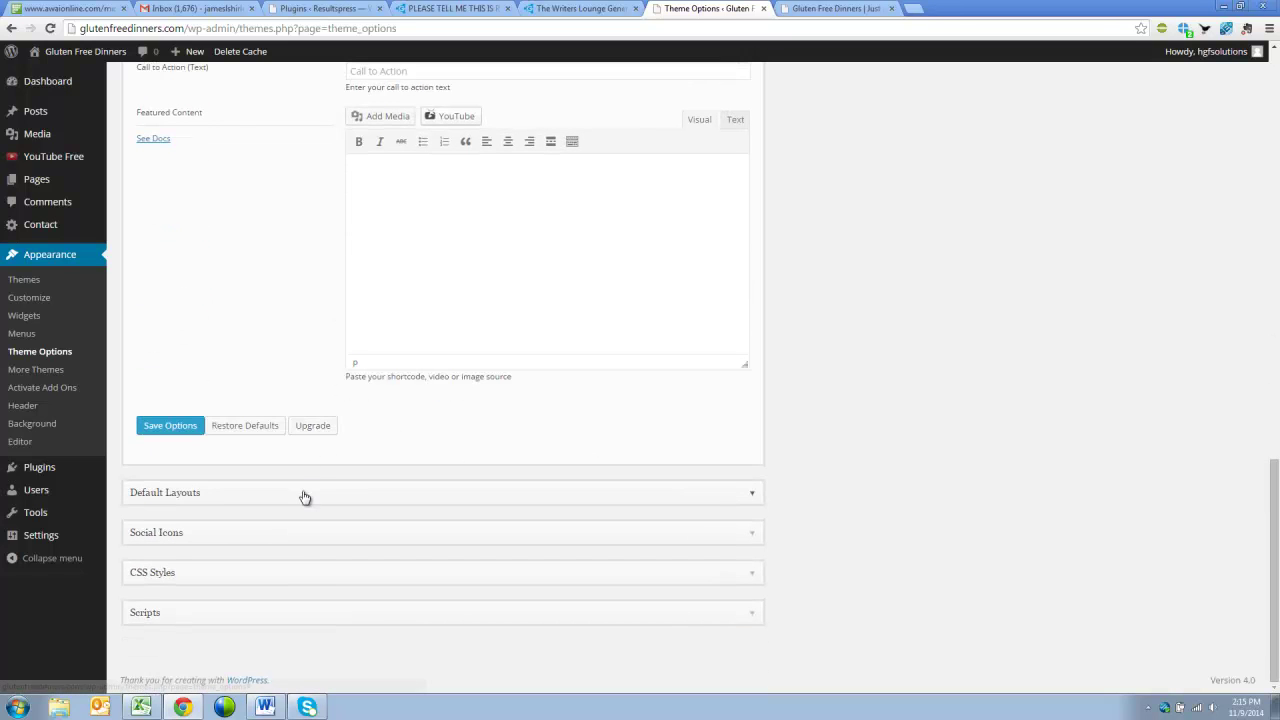
Expand Default Layouts to review the page and blog post layout settings, and return to the site's home page.
{"action": "left_click", "coordinate": [305, 497]}
{"action": "scroll", "coordinate": [307, 484], "scroll_direction": "down", "scroll_amount": 1}
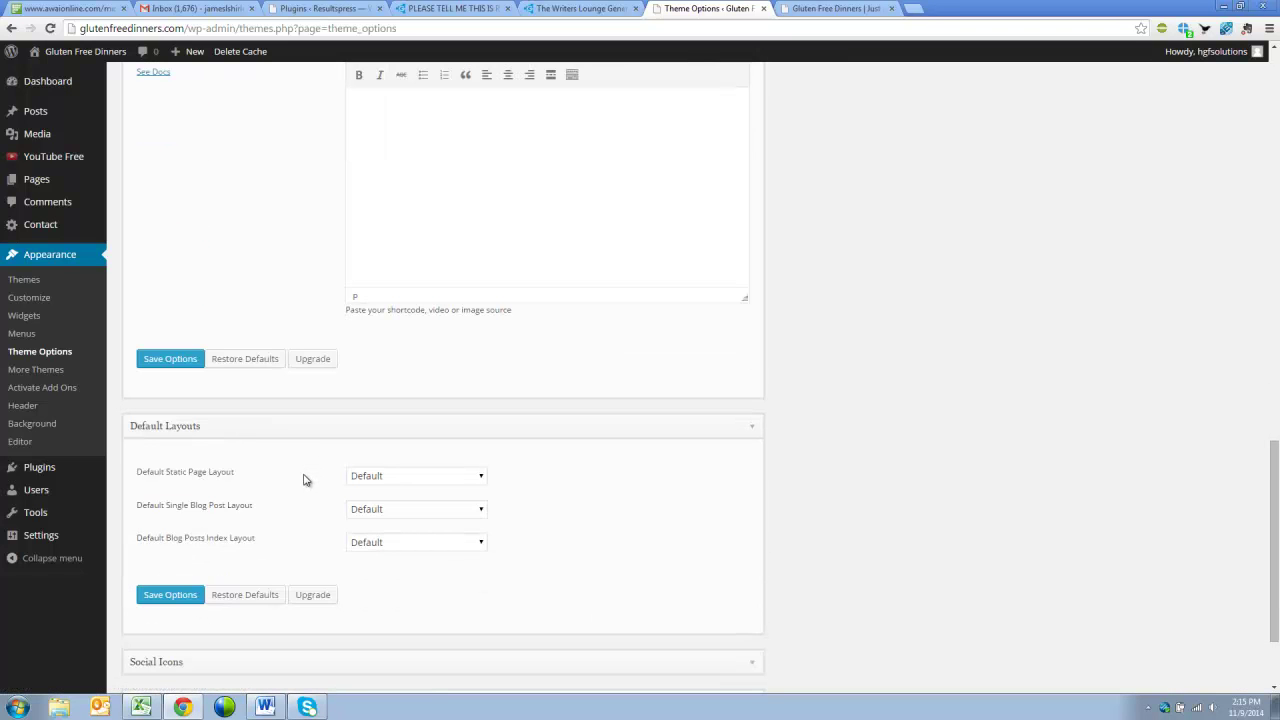
{"action": "scroll", "coordinate": [338, 480], "scroll_direction": "down", "scroll_amount": 2}
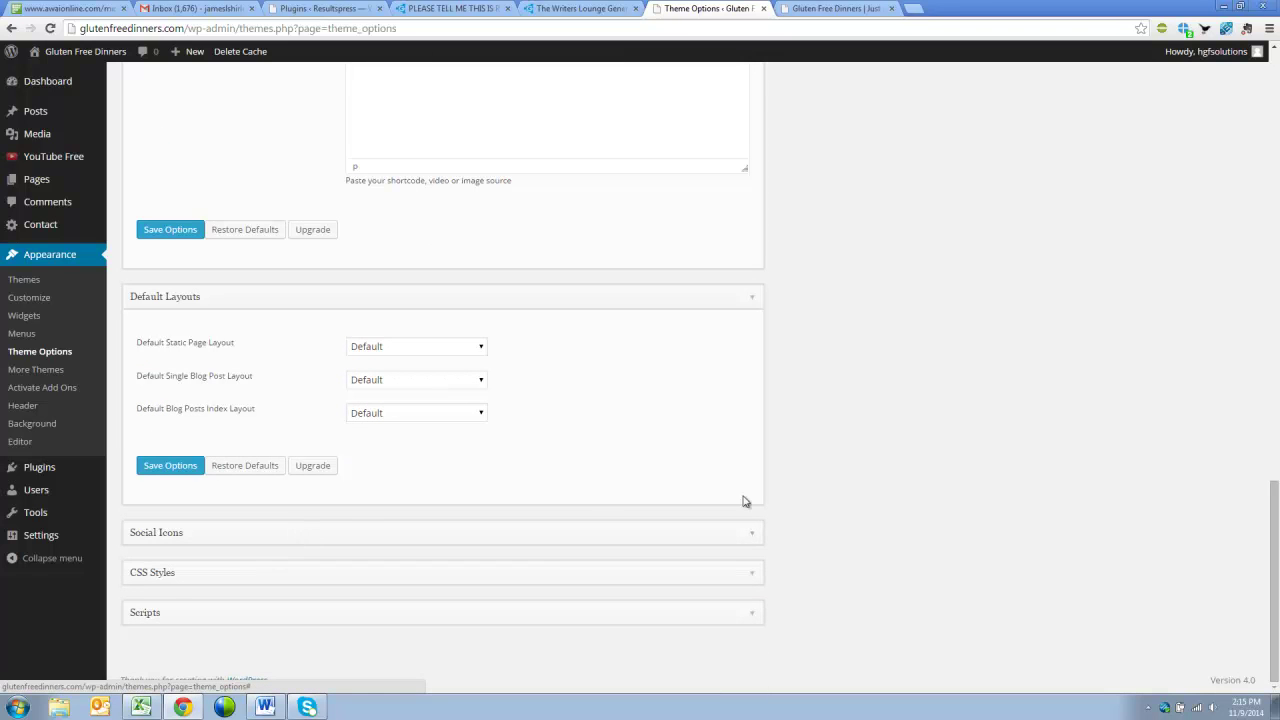
{"action": "left_click_drag", "start_coordinate": [1276, 615], "coordinate": [1256, 180]}
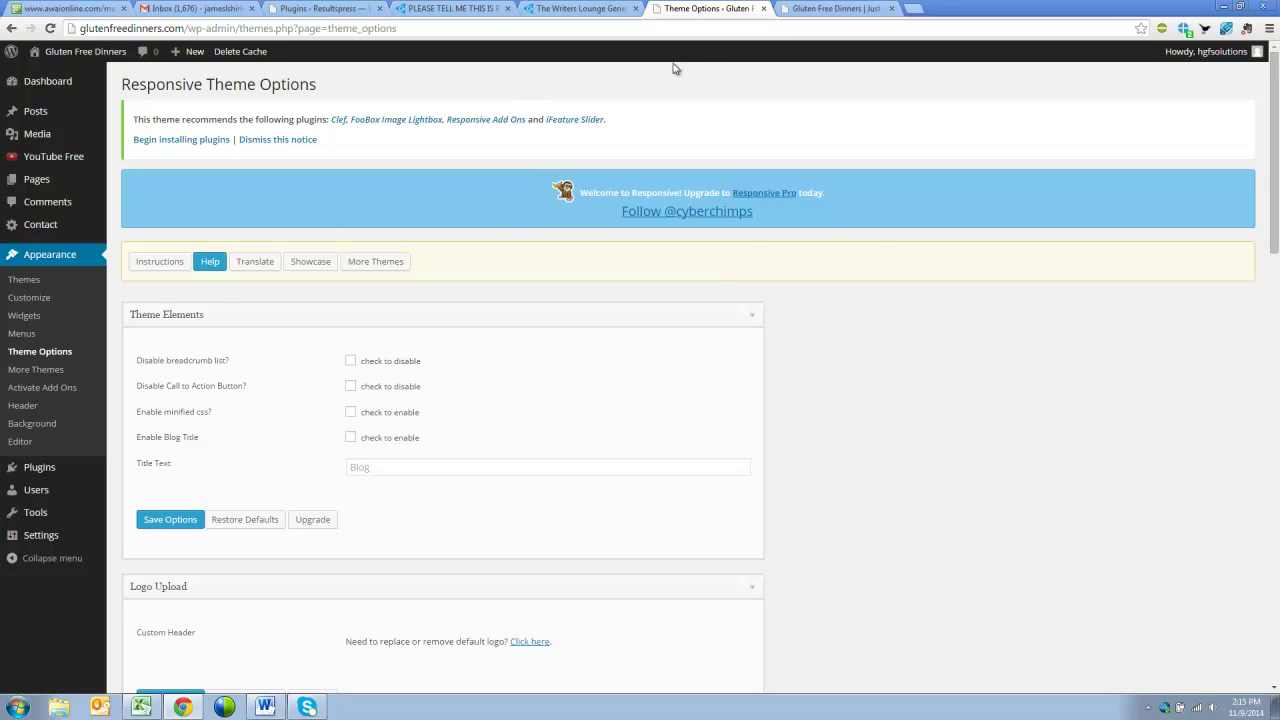
{"action": "left_click", "coordinate": [798, 9]}
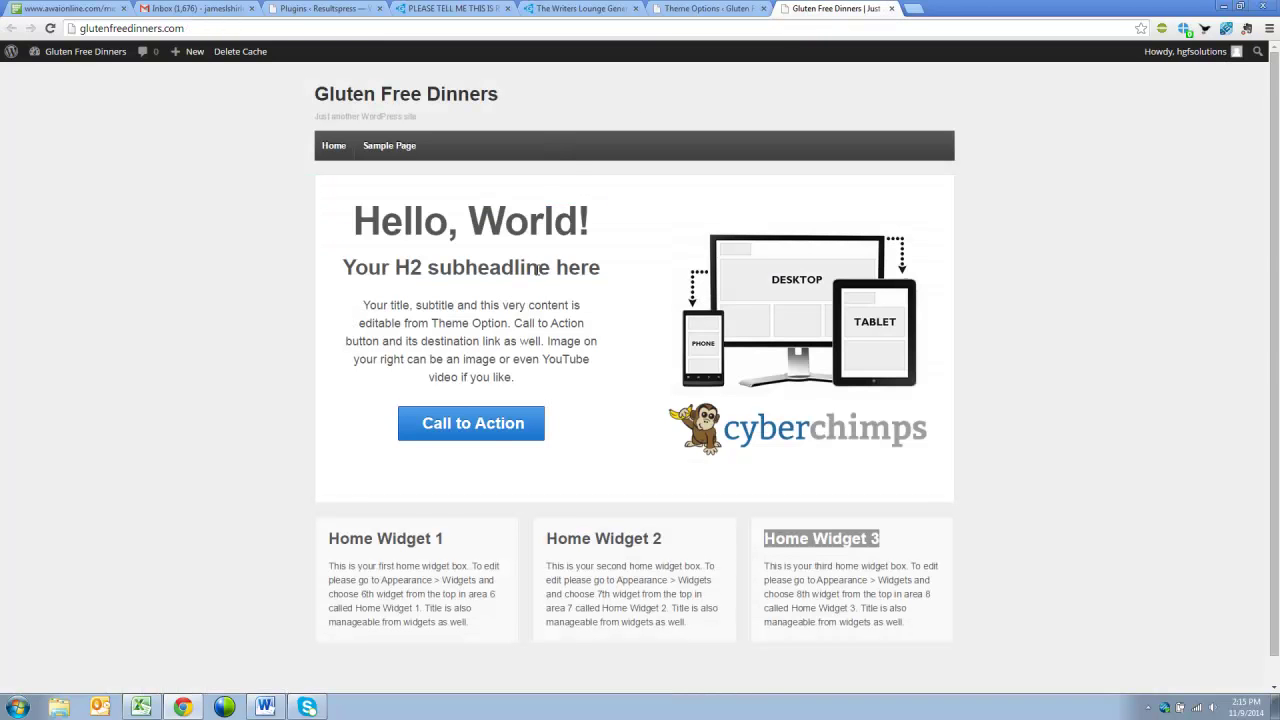